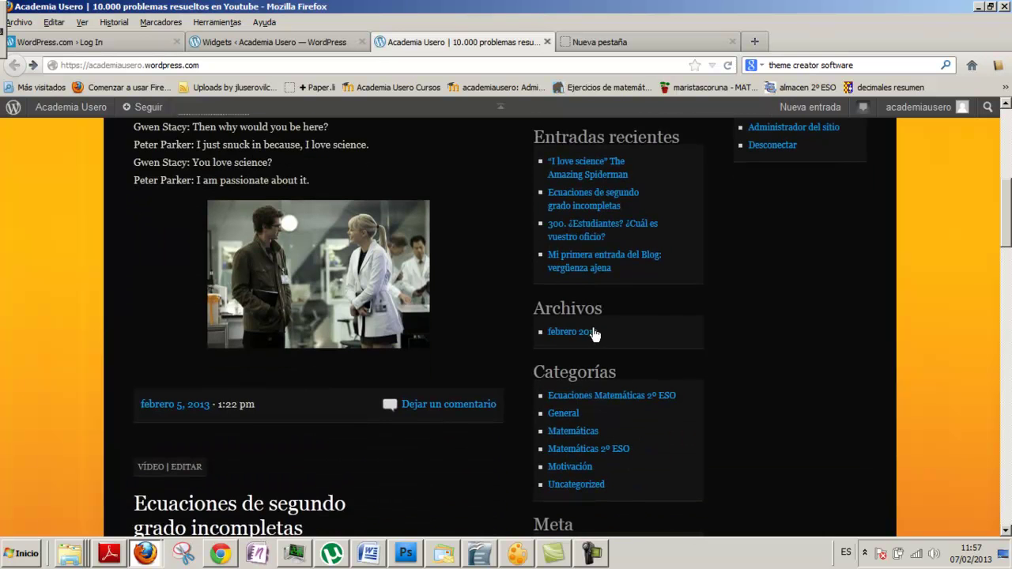
Examine the widgets shown in the two sidebars of the Academia Usero blog's home page.
scroll(647, 315, down, 4)
scroll(633, 352, up, 9)
scroll(737, 299, down, 8)
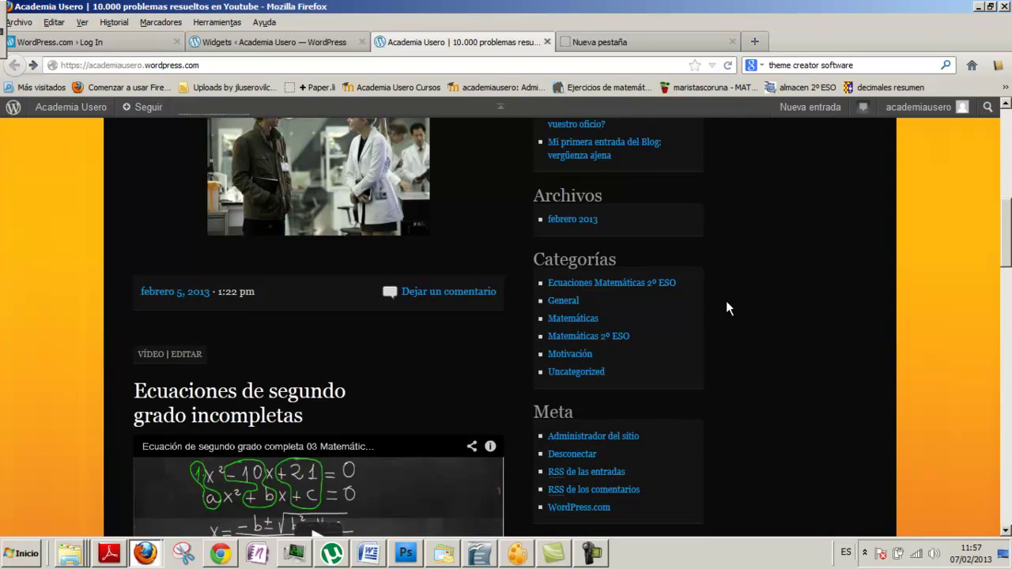
scroll(726, 300, up, 5)
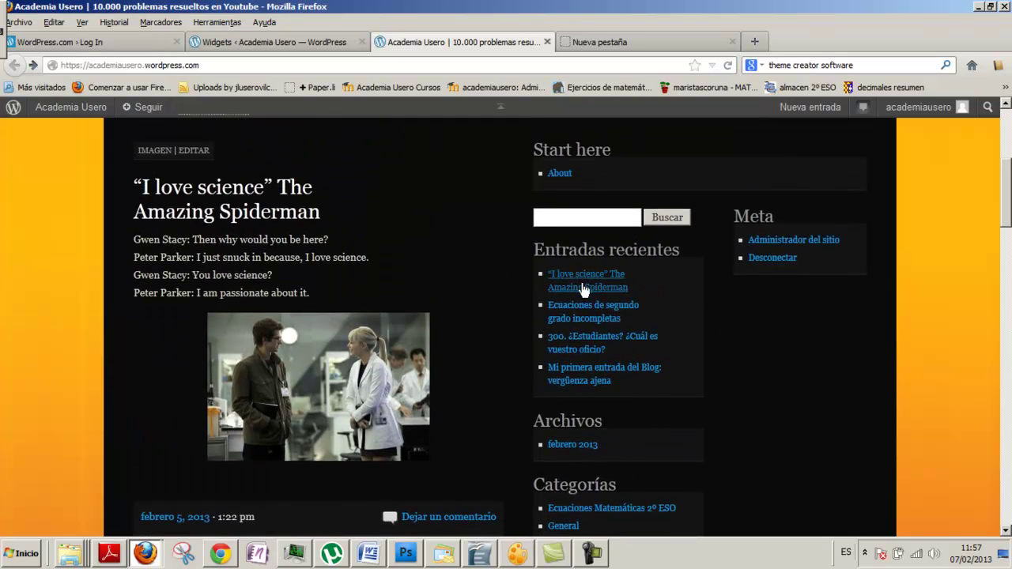
scroll(600, 389, down, 1)
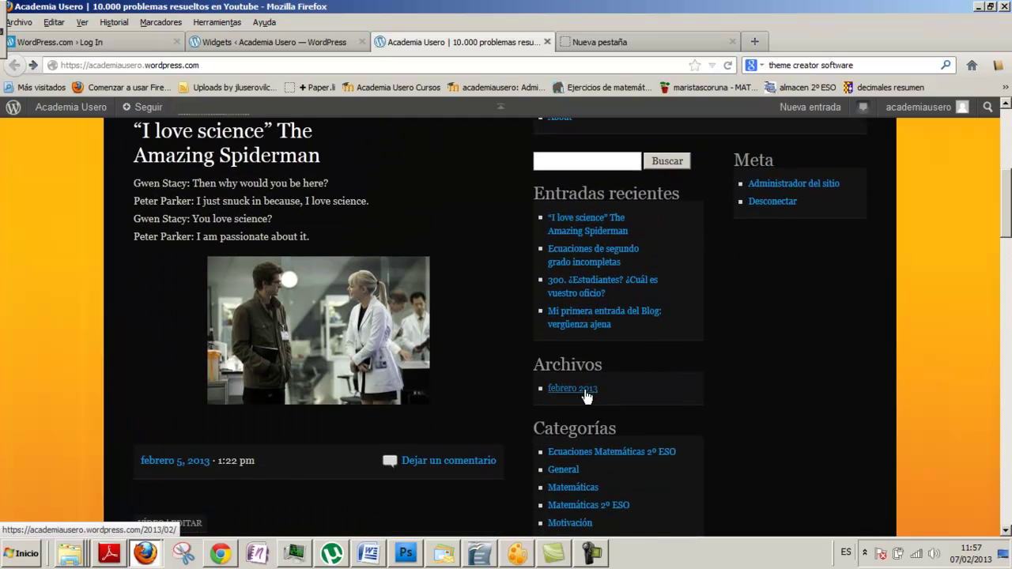
scroll(587, 393, up, 3)
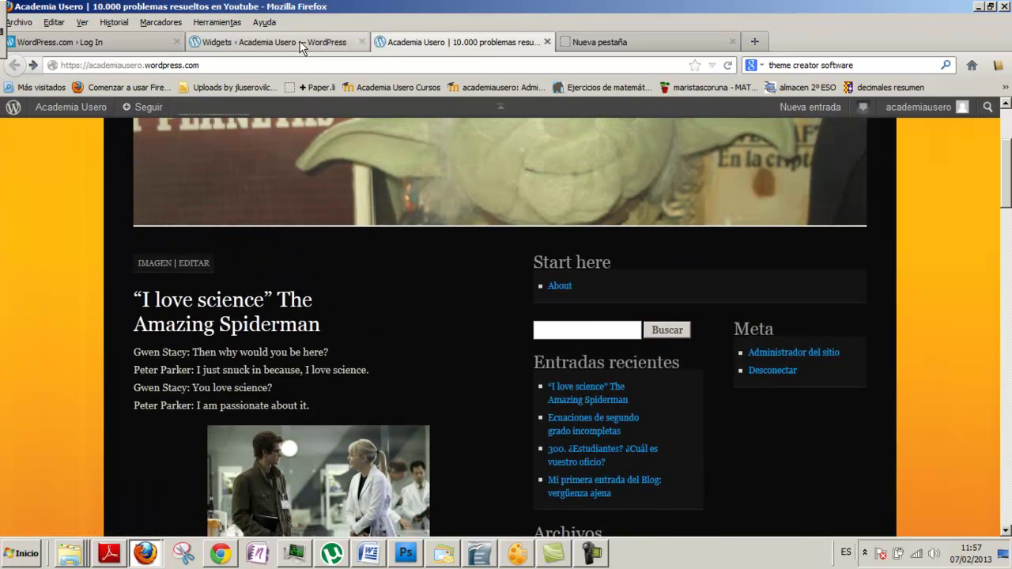
Try to add a Texto widget to the Barra lateral area on the blog's Widgets page.
click(273, 41)
scroll(404, 269, down, 1)
scroll(406, 281, down, 6)
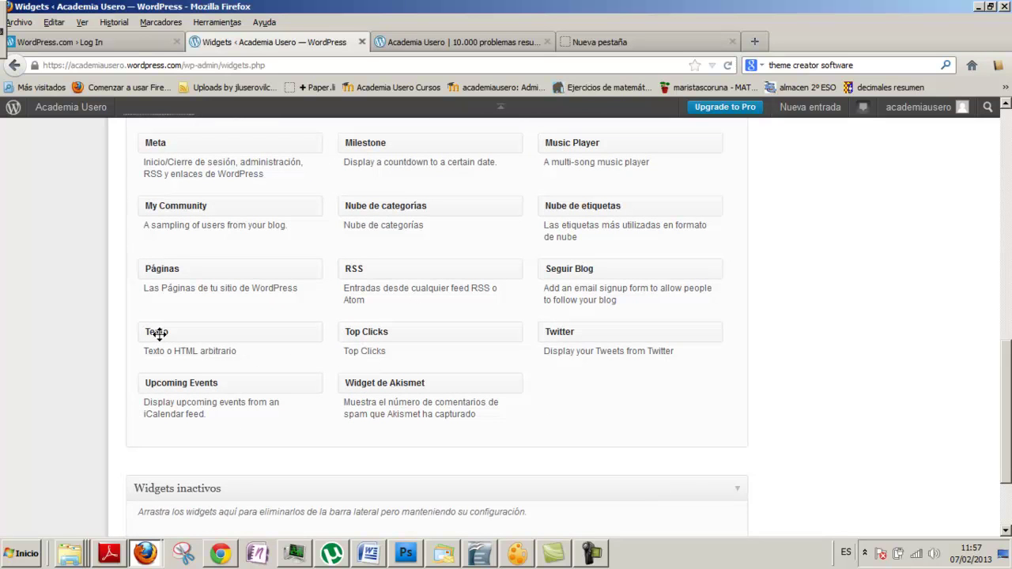
drag(156, 333, 795, 215)
scroll(443, 309, up, 15)
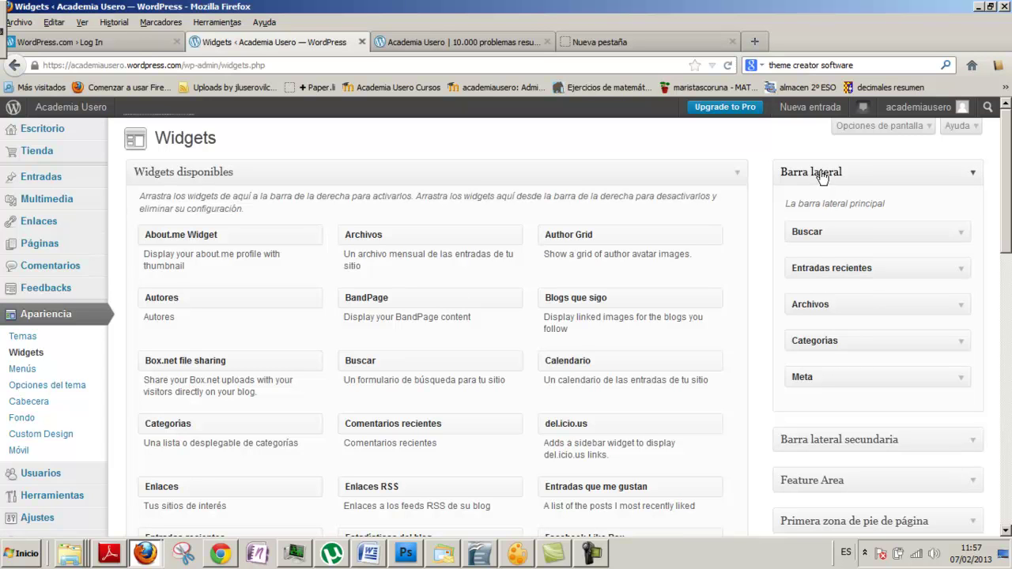
Check on the published blog which widgets appear in the main and secondary sidebars.
click(463, 45)
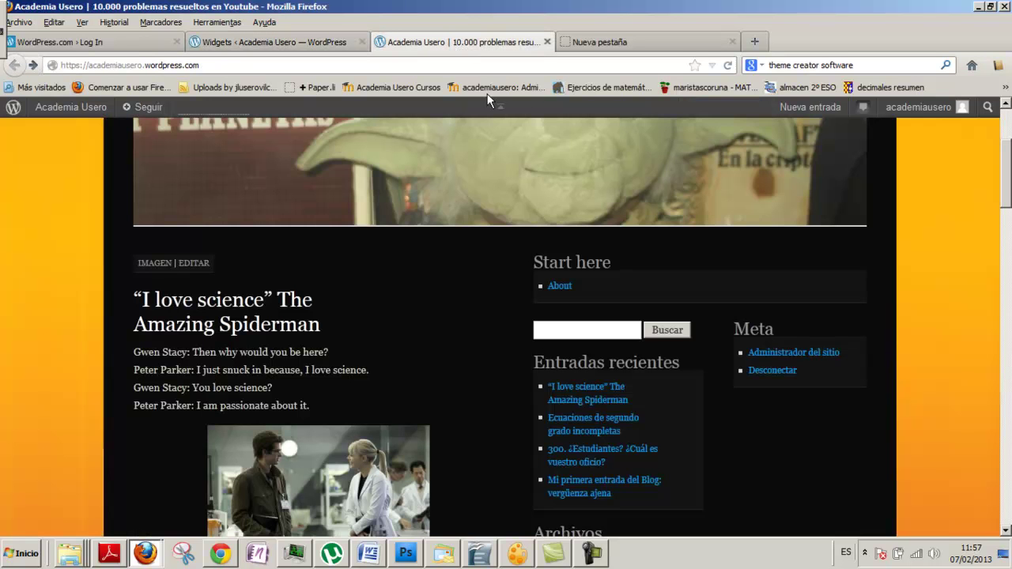
scroll(643, 293, down, 3)
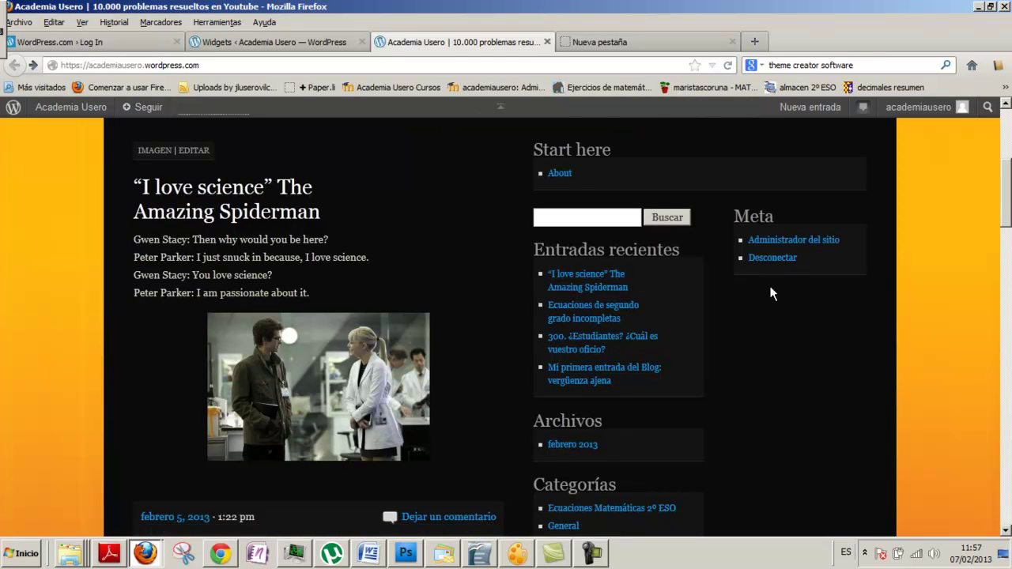
scroll(760, 411, down, 10)
scroll(739, 358, up, 13)
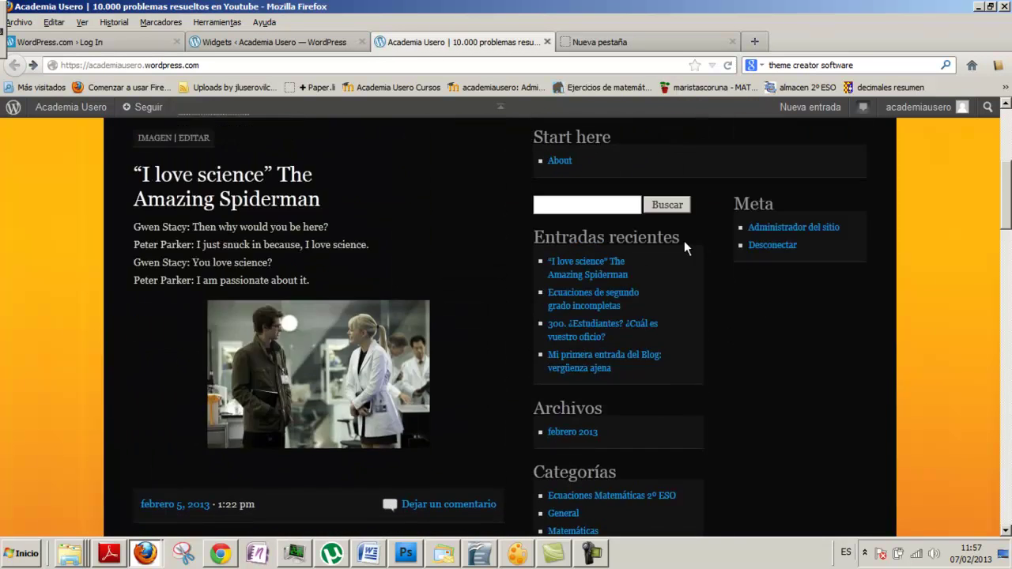
Return to the Widgets page and expand the Barra lateral secundaria area.
click(307, 41)
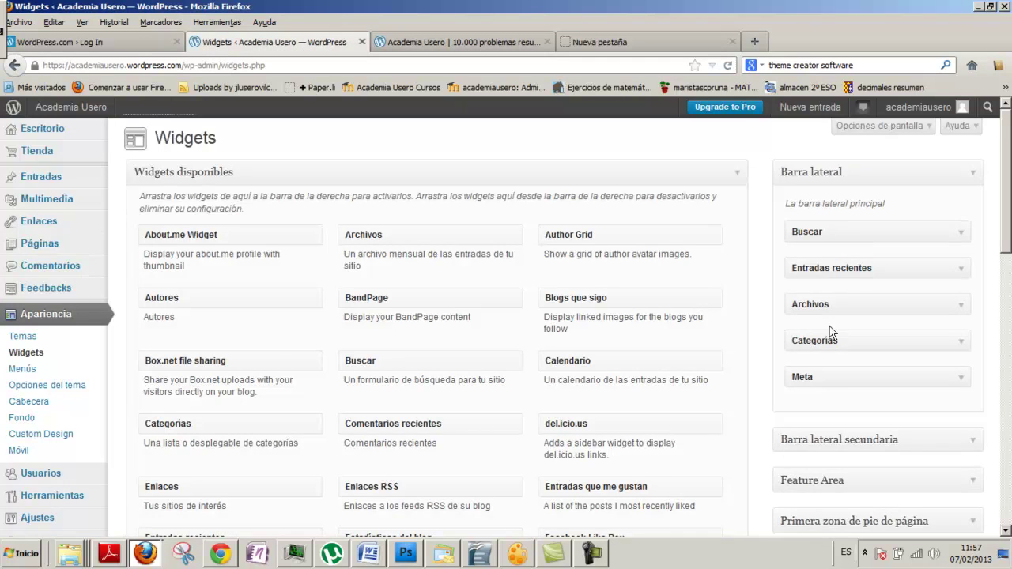
scroll(845, 365, down, 2)
click(967, 327)
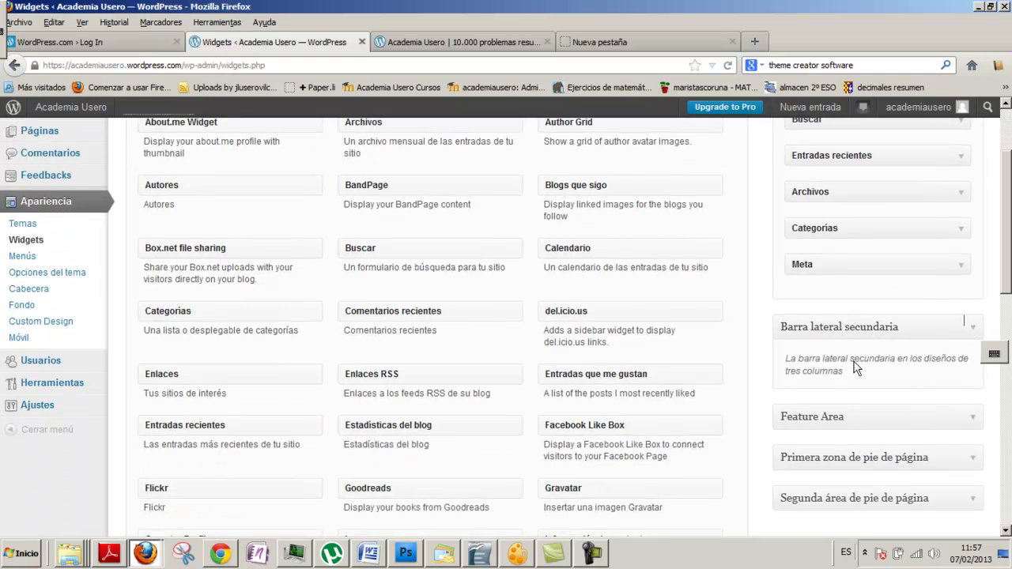
Try to move the Texto widget from the available widgets into the Barra lateral secundaria area.
scroll(312, 370, down, 1)
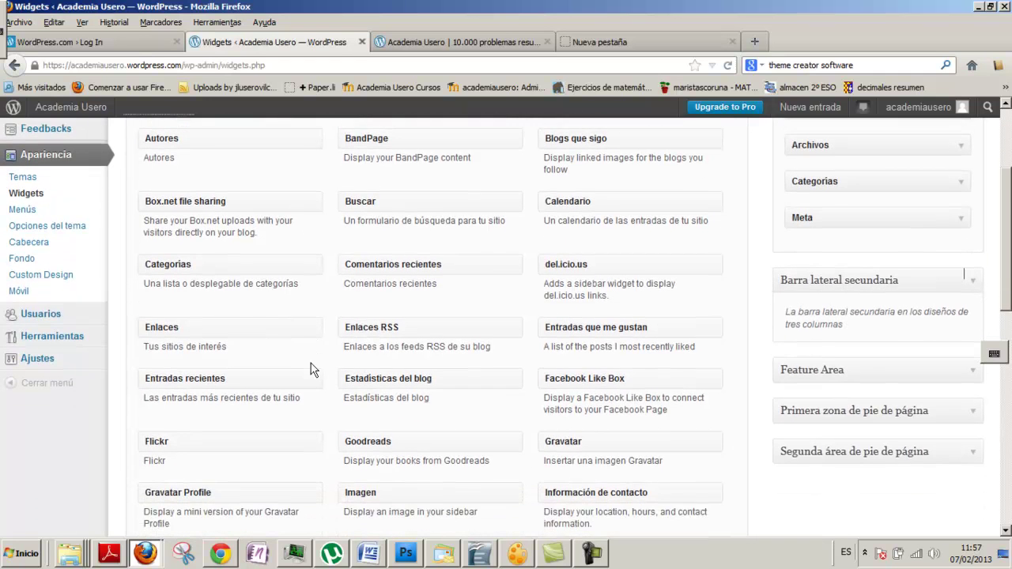
scroll(224, 368, down, 3)
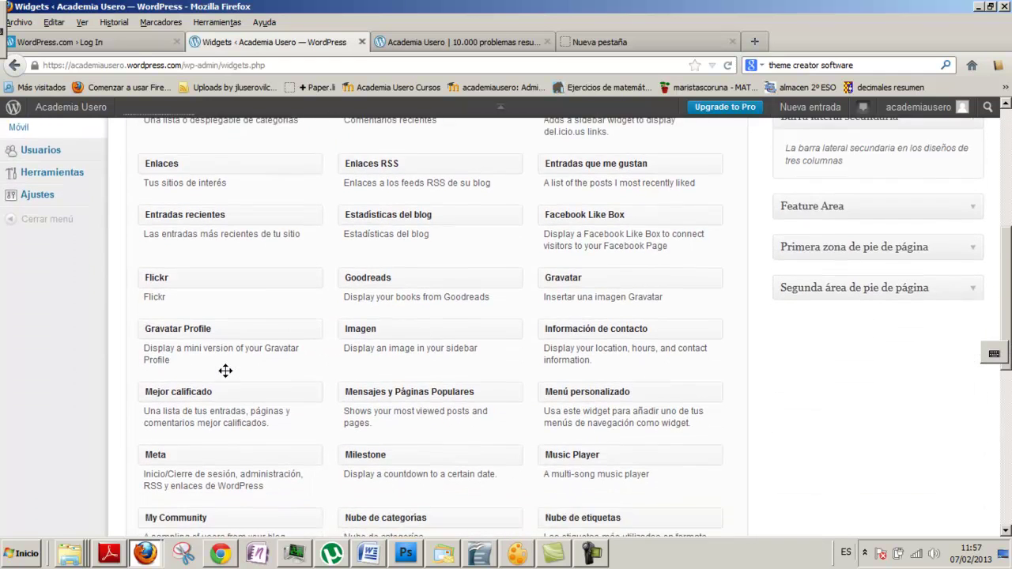
scroll(225, 370, down, 4)
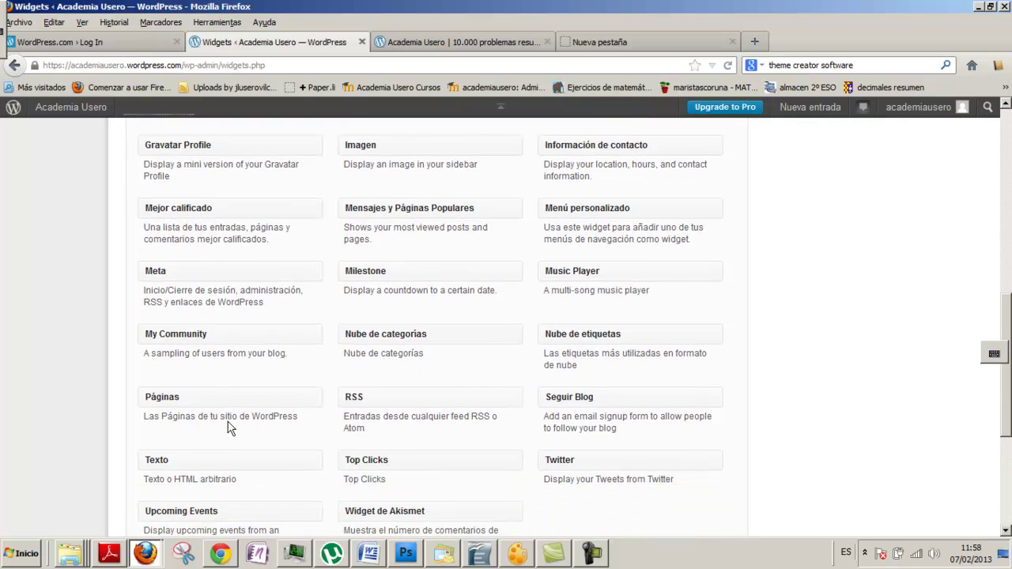
drag(177, 465, 829, 207)
scroll(830, 207, up, 7)
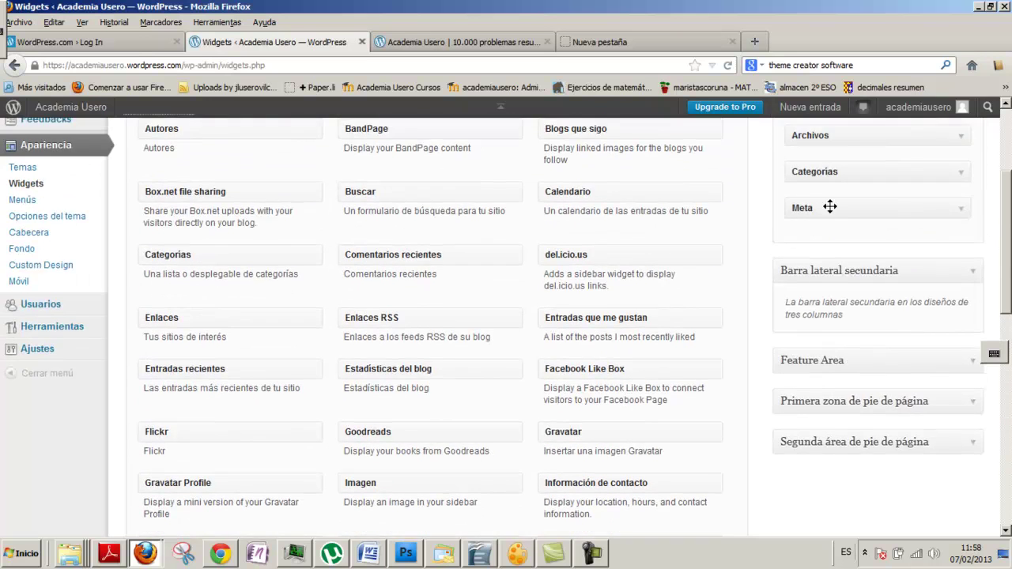
scroll(830, 207, down, 3)
scroll(834, 201, up, 4)
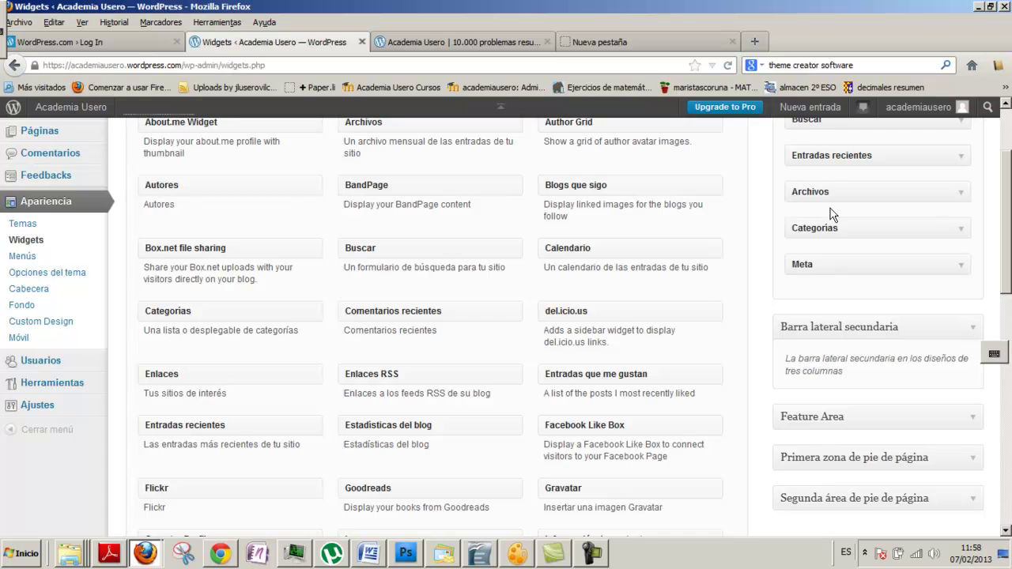
Collapse the Barra lateral area and add a Texto widget to Barra lateral secundaria.
scroll(831, 214, up, 3)
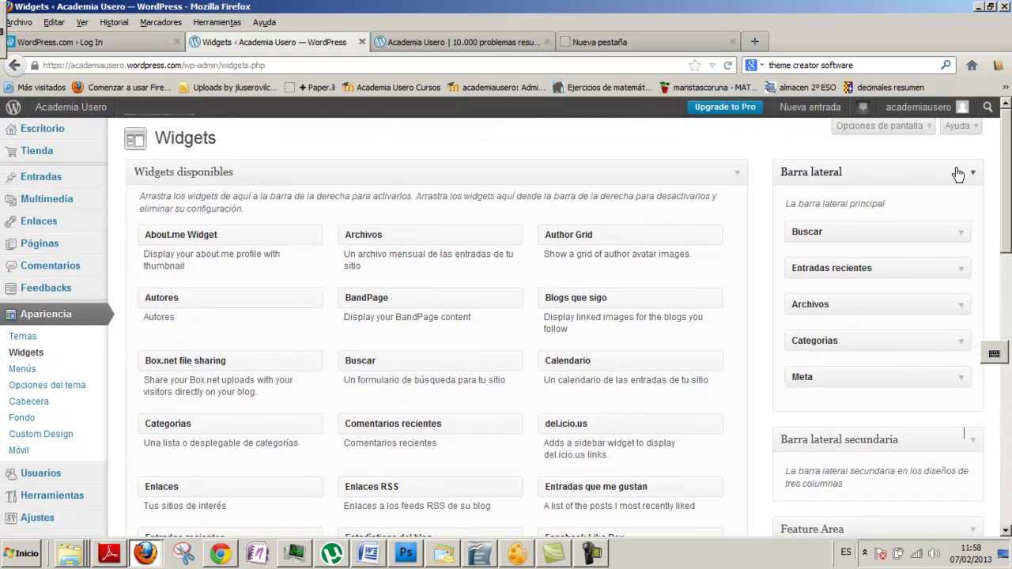
click(953, 174)
scroll(720, 315, down, 2)
scroll(719, 313, down, 15)
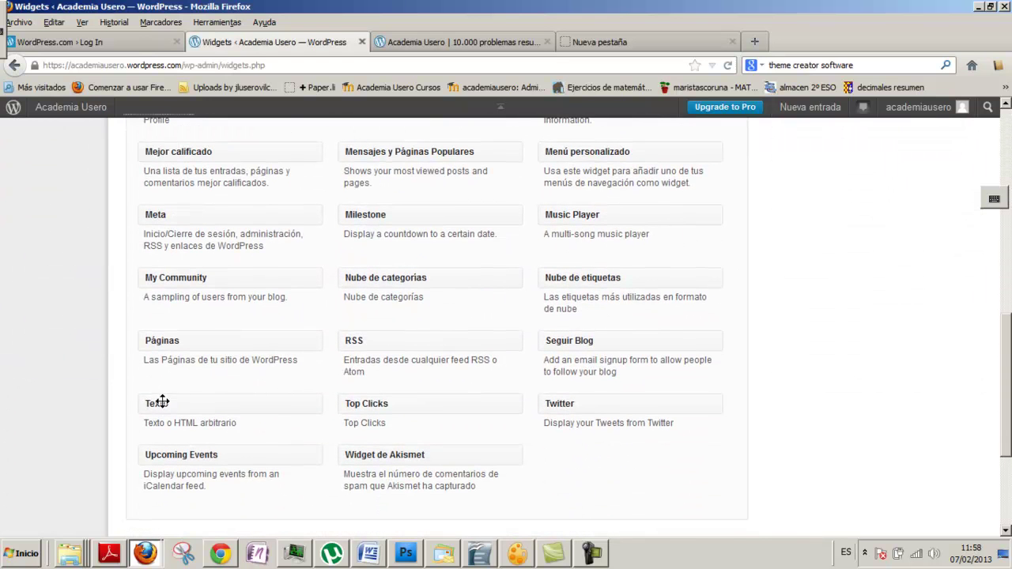
drag(158, 405, 802, 291)
click(799, 325)
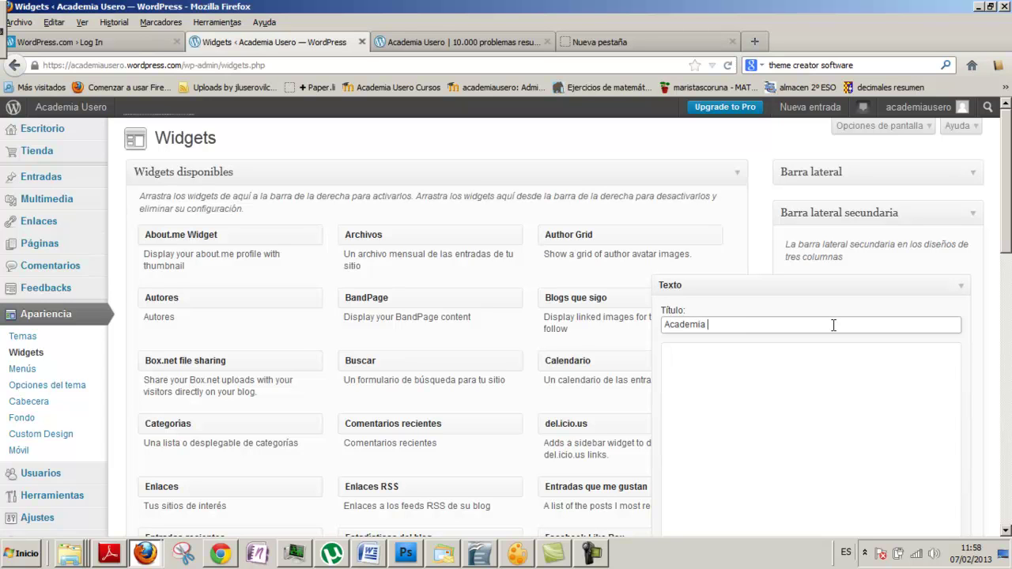
key(Tab)
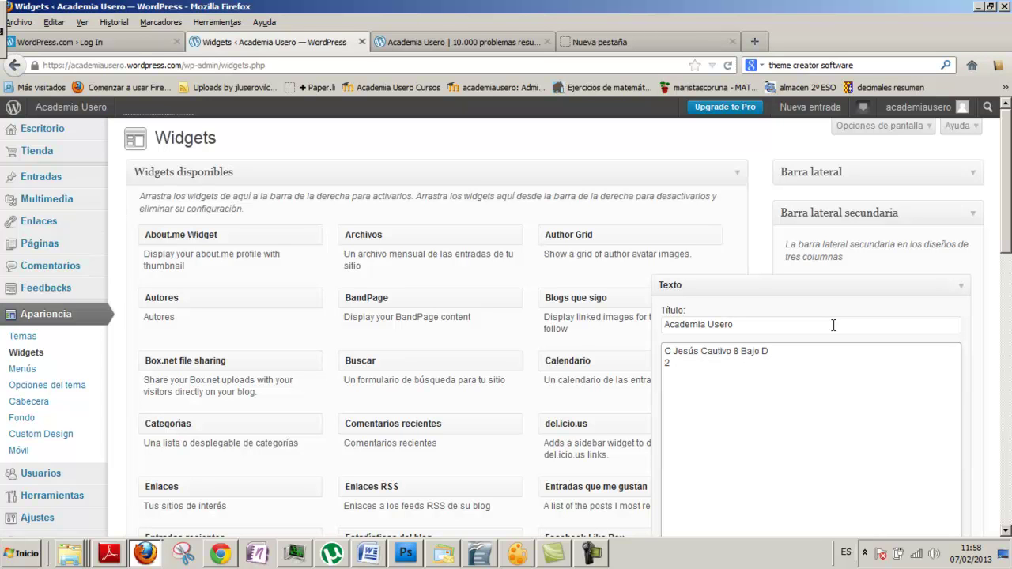
text(80 Estepon)
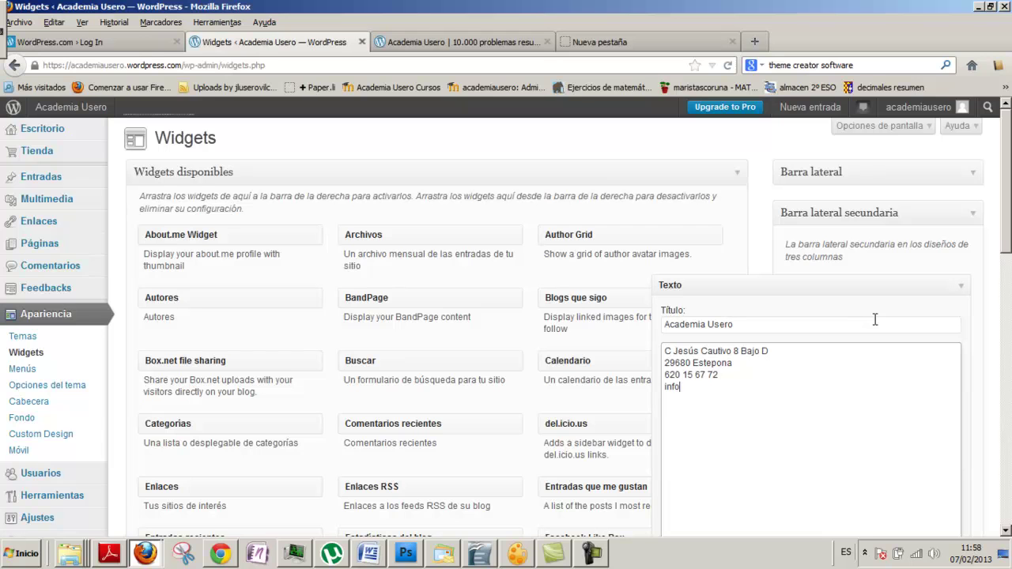
text(acacdeemiausero.com)
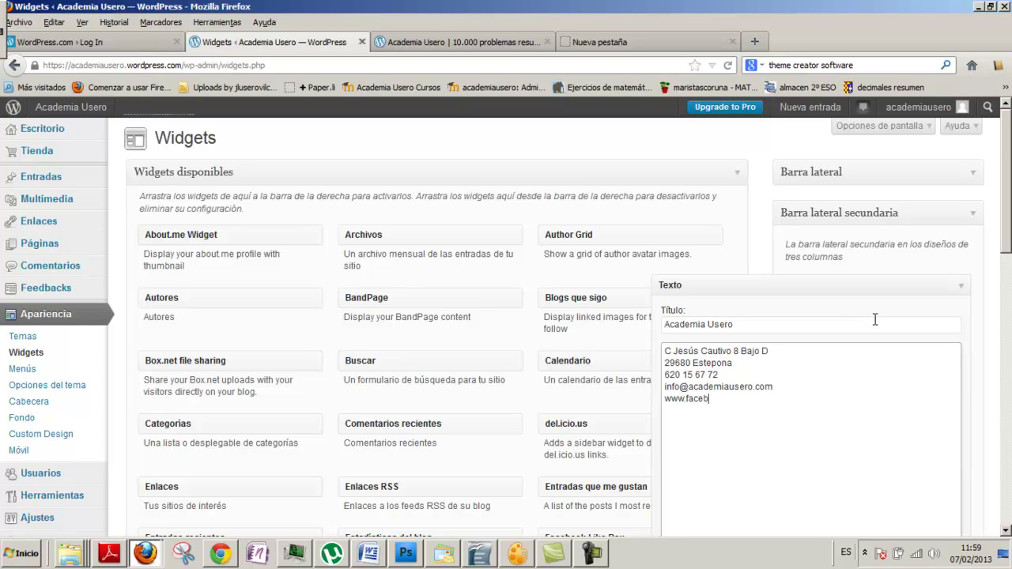
text(k.com)
text(/academiausero)
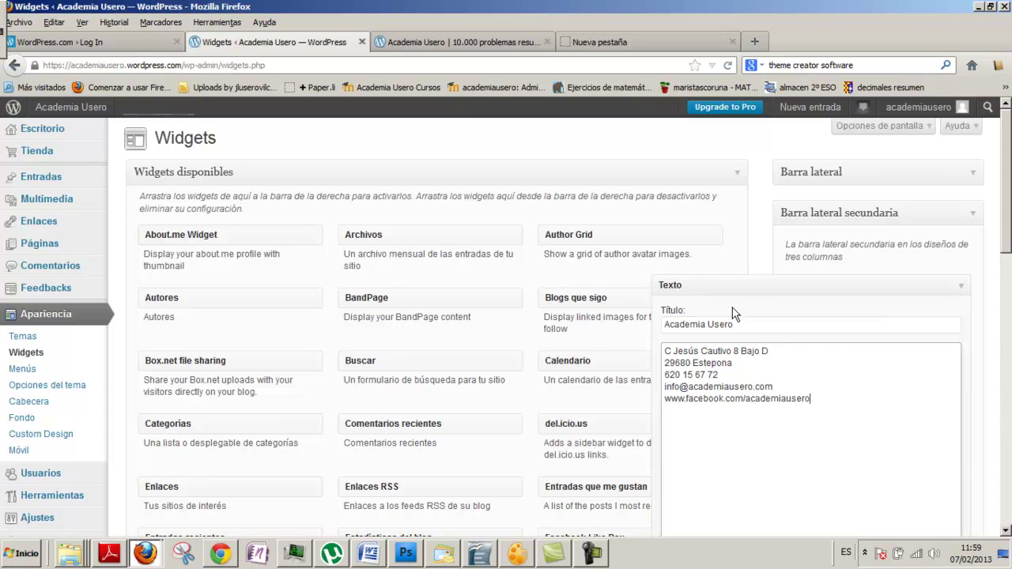
Enable Añadir párrafos automáticamente for the text widget and save it.
scroll(735, 312, down, 3)
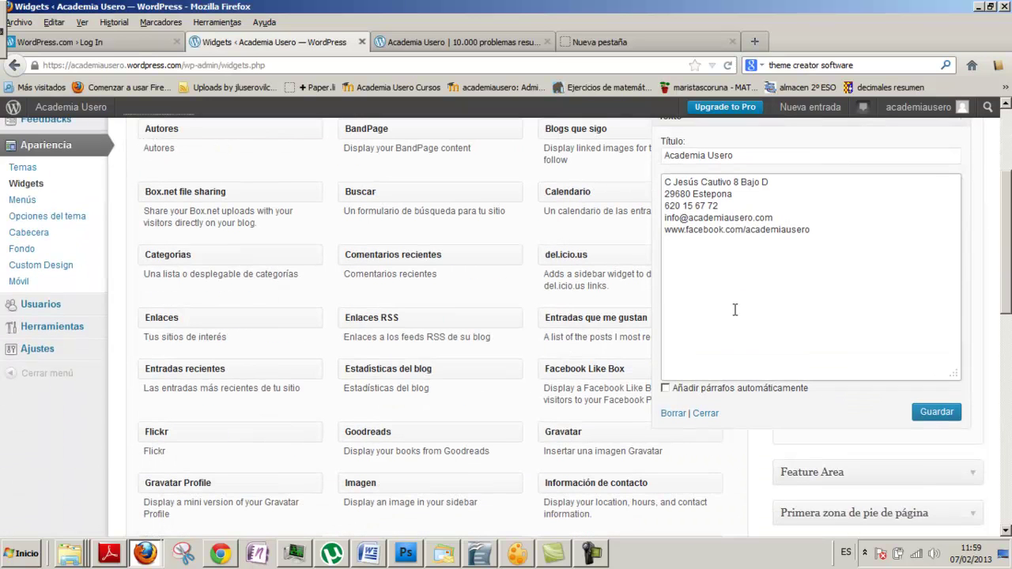
click(665, 388)
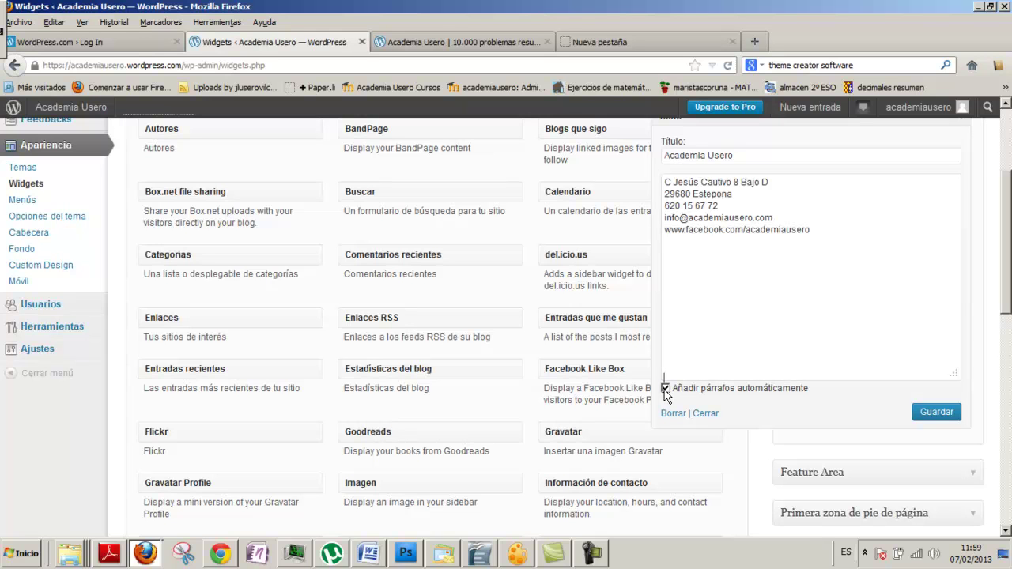
click(941, 413)
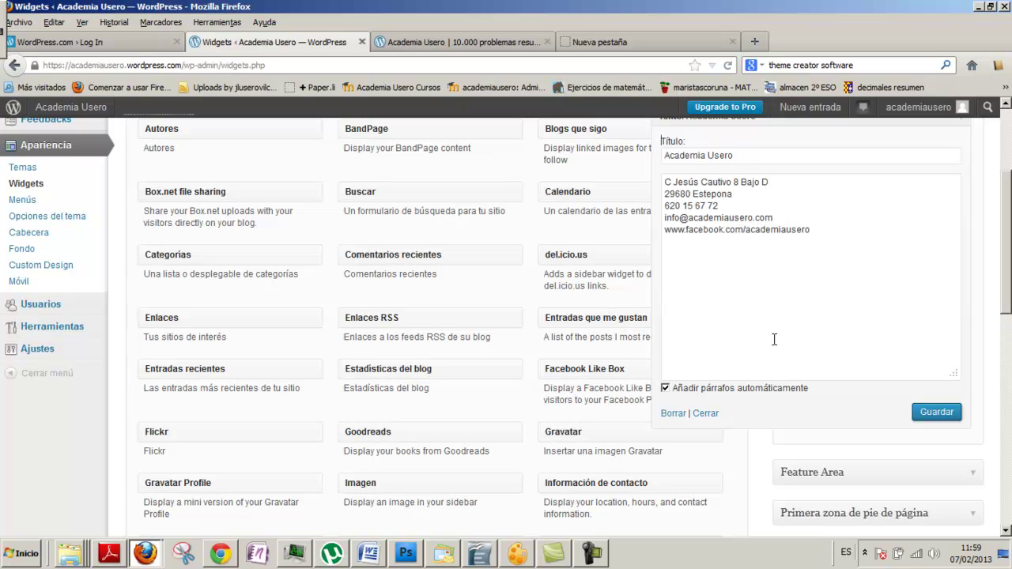
Reload the published blog and check the Academia Usero text widget in its secondary sidebar.
scroll(774, 339, up, 2)
scroll(775, 340, down, 1)
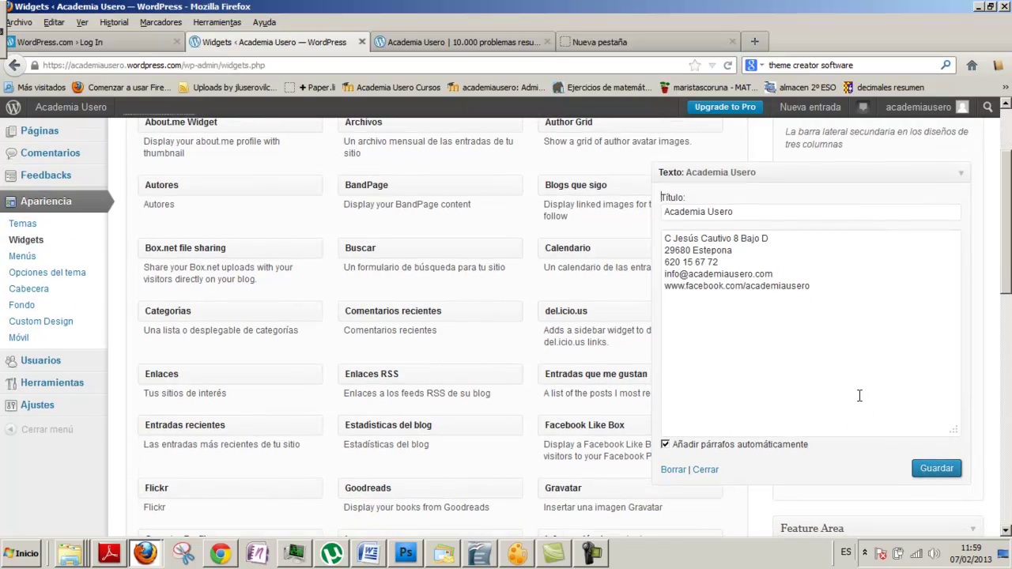
scroll(835, 367, up, 1)
scroll(834, 367, up, 2)
click(448, 44)
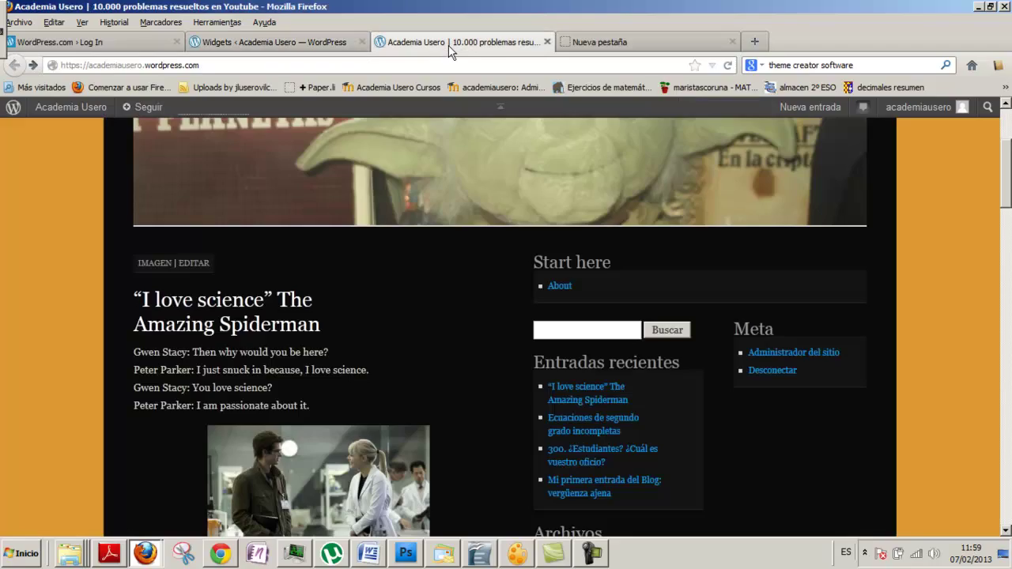
click(728, 64)
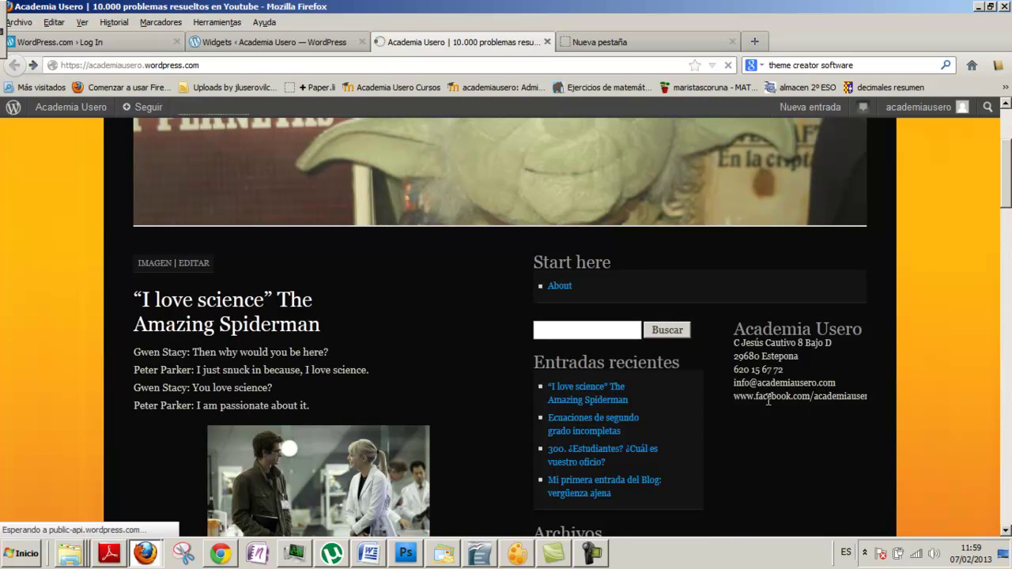
scroll(766, 394, down, 5)
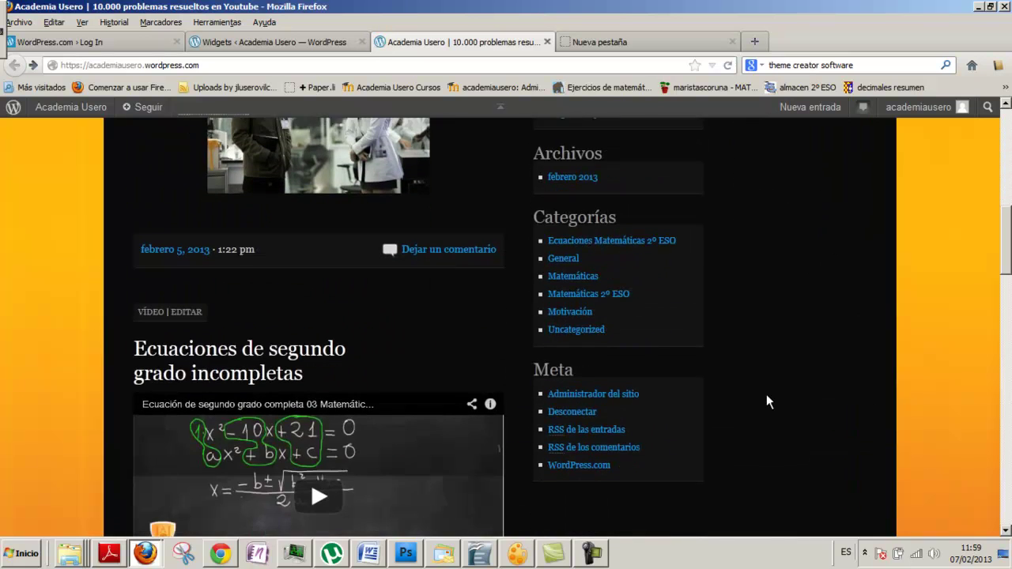
scroll(766, 394, up, 3)
scroll(767, 394, up, 2)
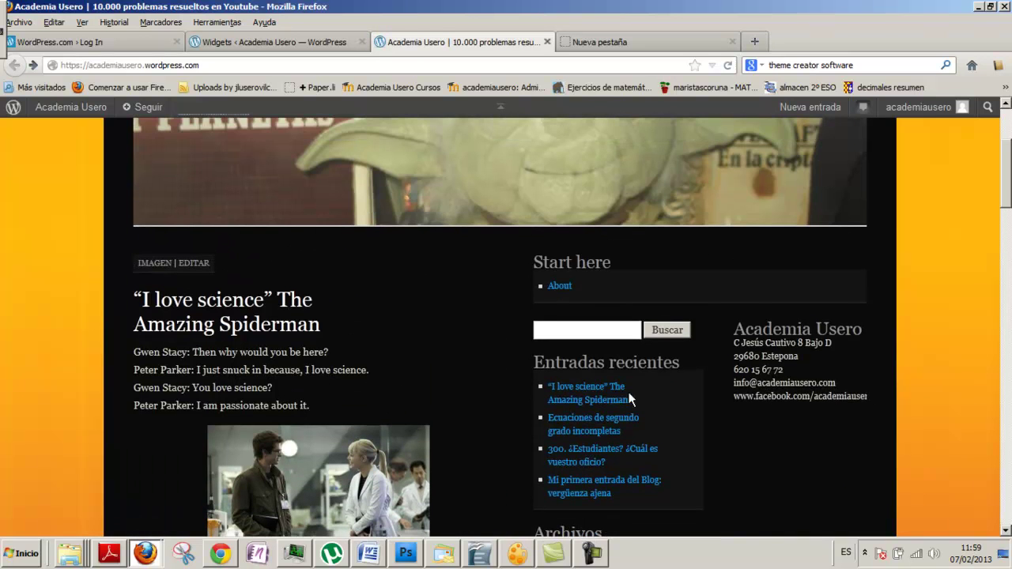
Compare the widget areas on the Widgets page with the sidebars of the published blog.
click(269, 44)
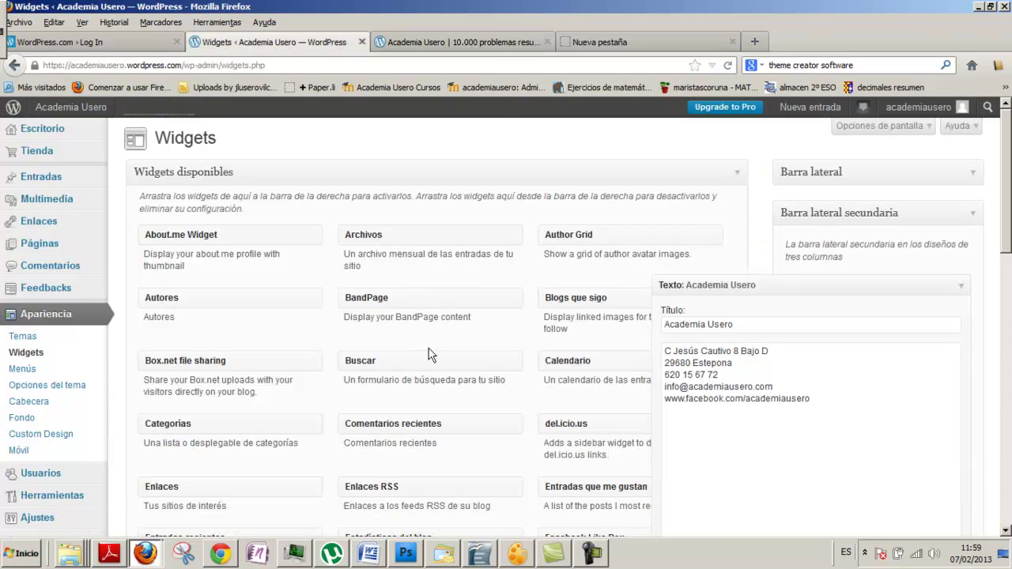
scroll(431, 348, down, 2)
scroll(430, 341, up, 2)
click(463, 44)
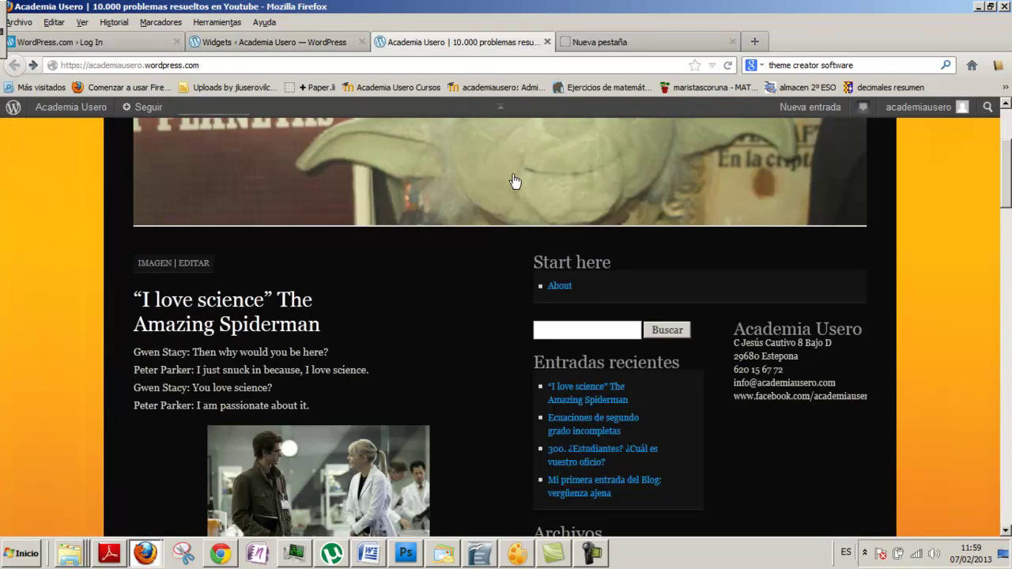
scroll(605, 348, down, 6)
scroll(593, 369, up, 5)
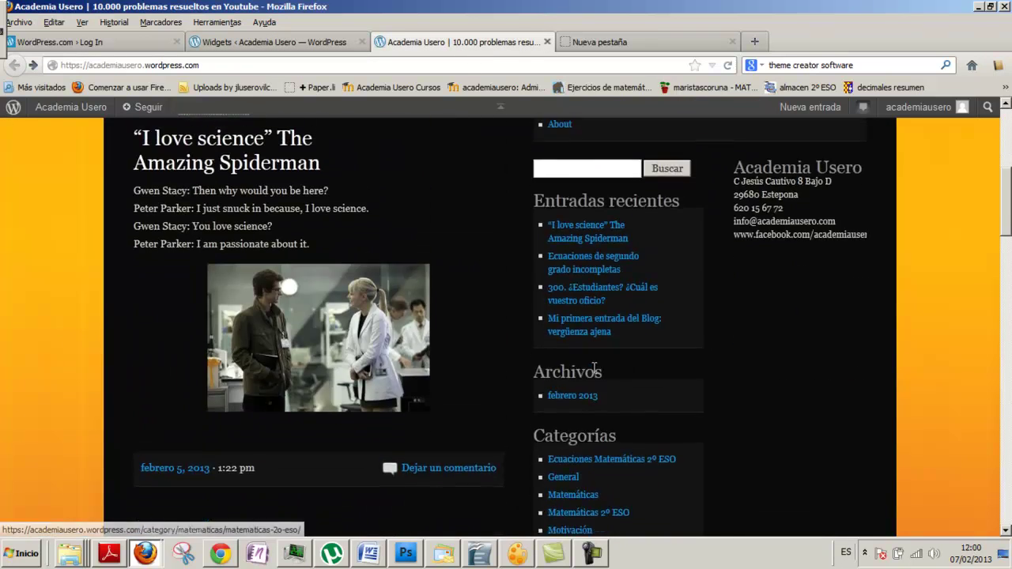
scroll(592, 372, down, 7)
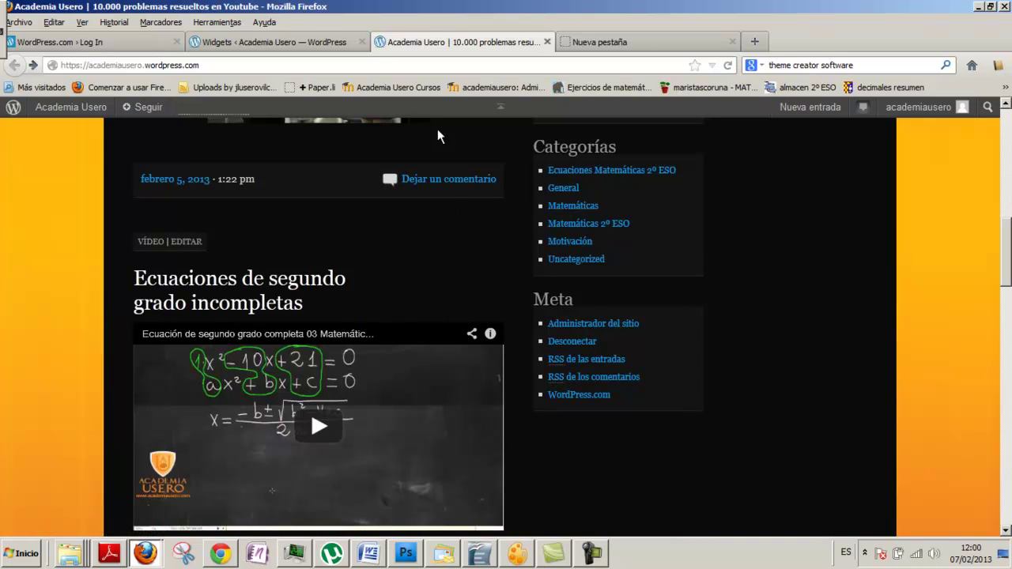
Return to the Widgets page and add a Facebook Like Box to the secondary sidebar above the Academia Usero text widget.
click(280, 45)
scroll(625, 293, down, 5)
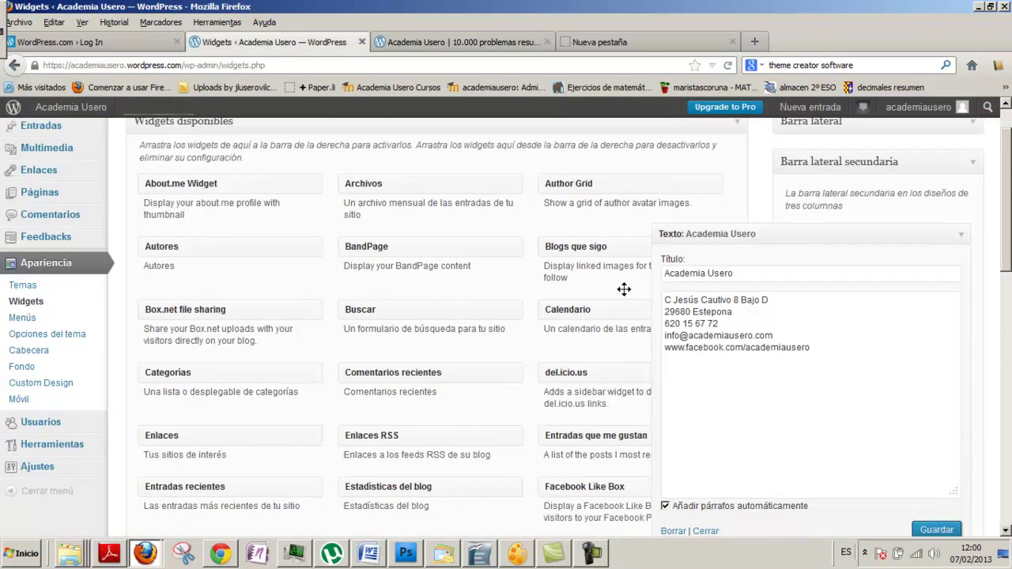
scroll(624, 299, down, 1)
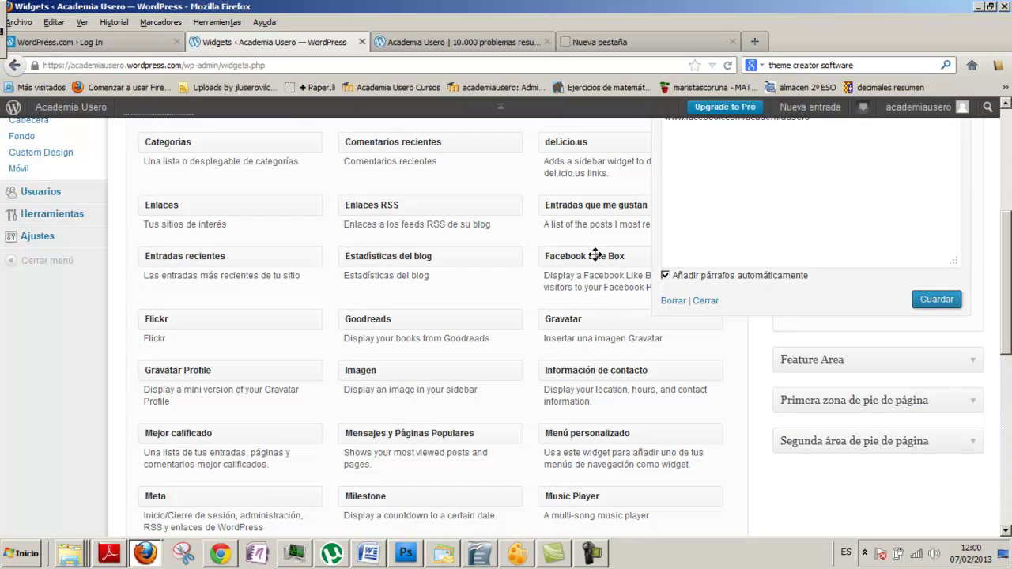
scroll(595, 256, up, 4)
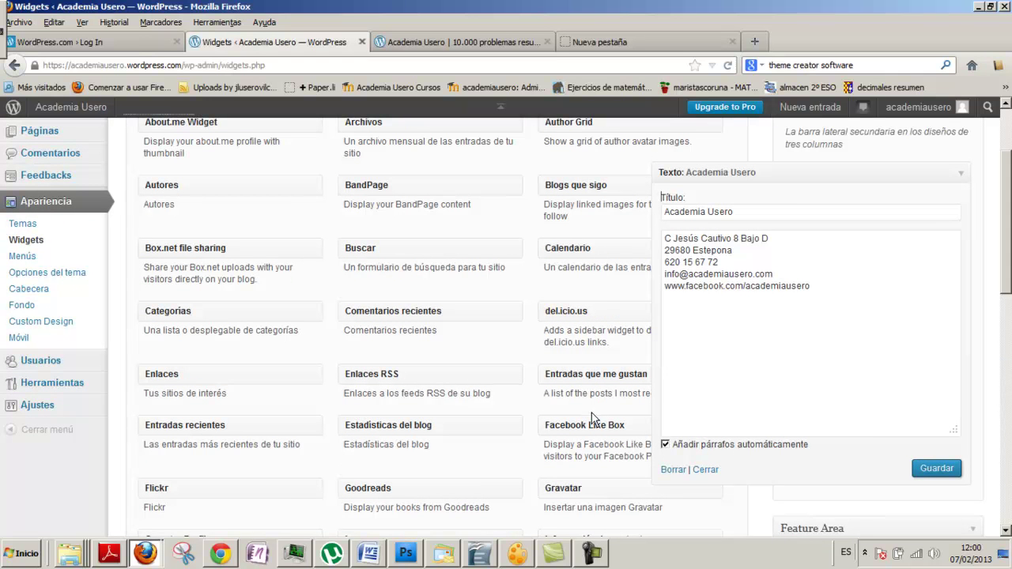
scroll(703, 323, up, 1)
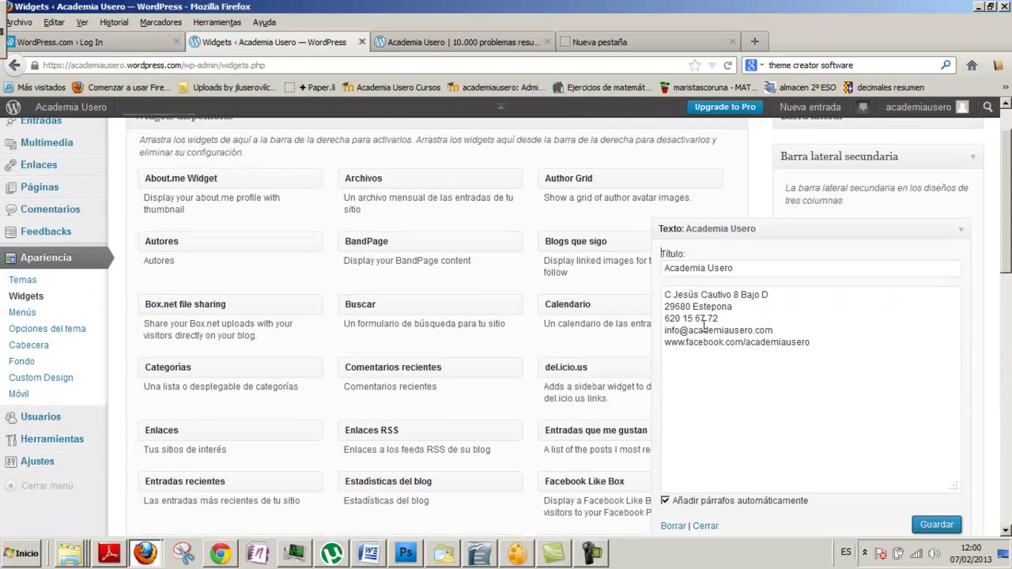
drag(605, 482, 847, 234)
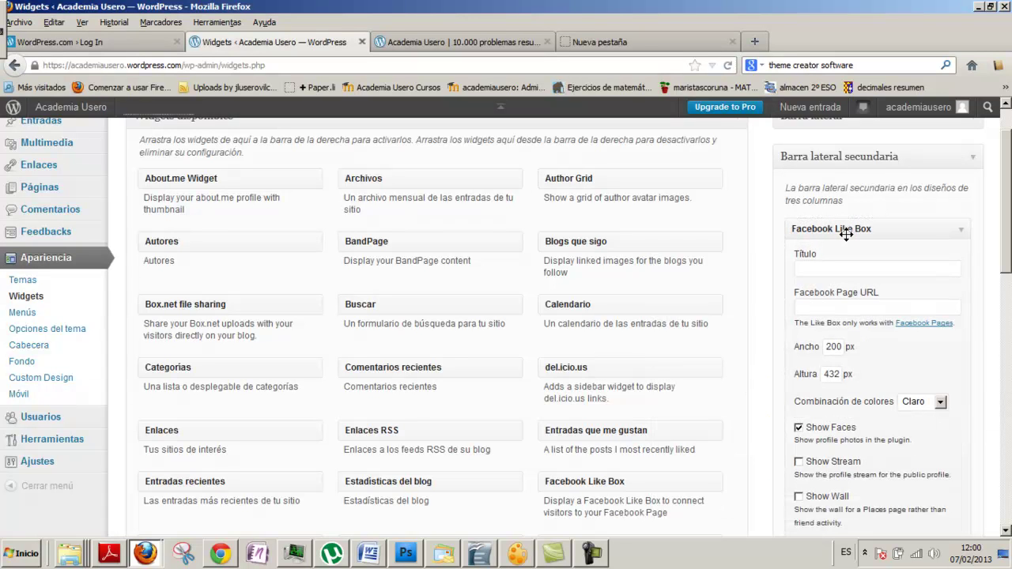
click(825, 267)
text(Facebook)
key(Tab)
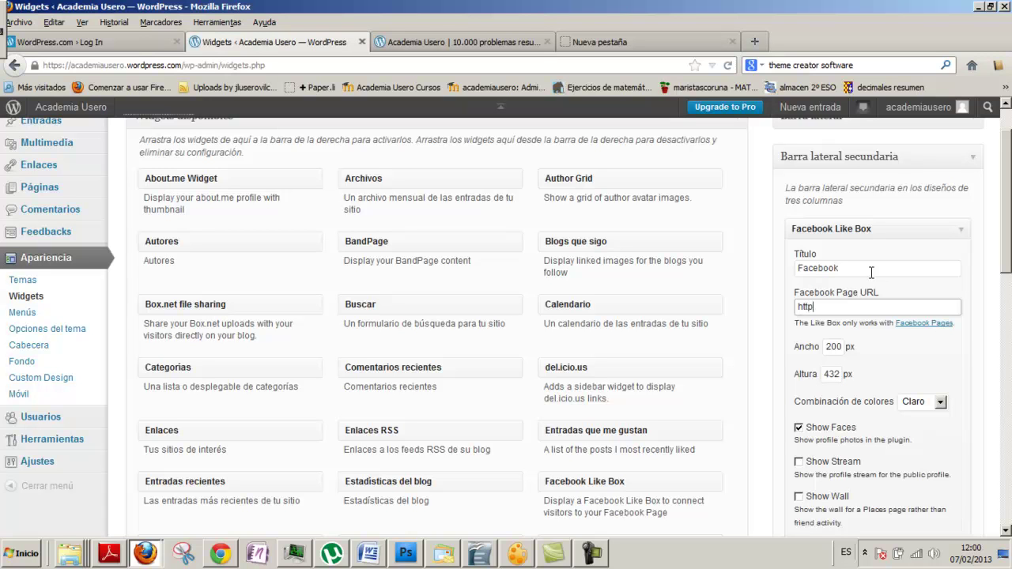
text(http://www.academiausero)
text(.com)
key(BackSpace)
key(BackSpace)
key(BackSpace)
key(BackSpace)
key(BackSpace)
key(BackSpace)
key(BackSpace)
key(BackSpace)
key(BackSpace)
key(BackSpace)
key(BackSpace)
key(BackSpace)
key(BackSpace)
key(BackSpace)
key(BackSpace)
key(BackSpace)
text(facebook.com/academiausero)
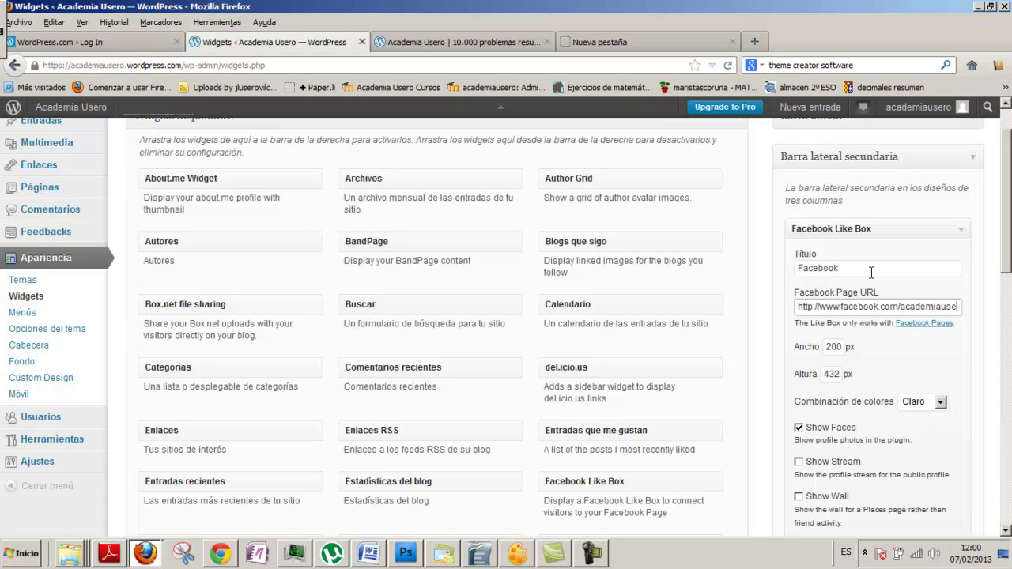
Open facebook.com/academiausero in the empty browser tab and look through the academy's Facebook page.
click(696, 46)
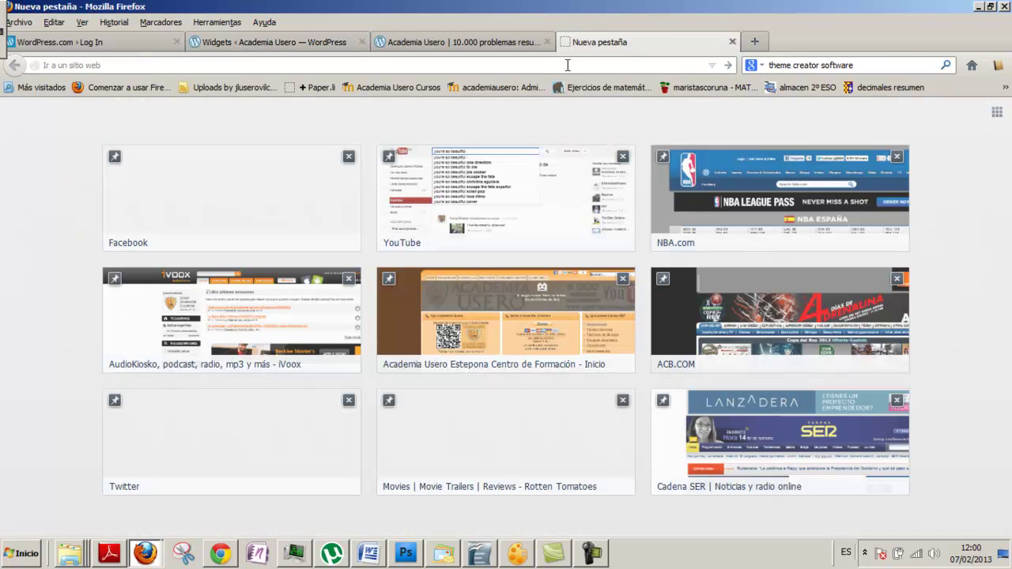
text(facebook.com/)
key(Right)
text(academiausero)
key(Return)
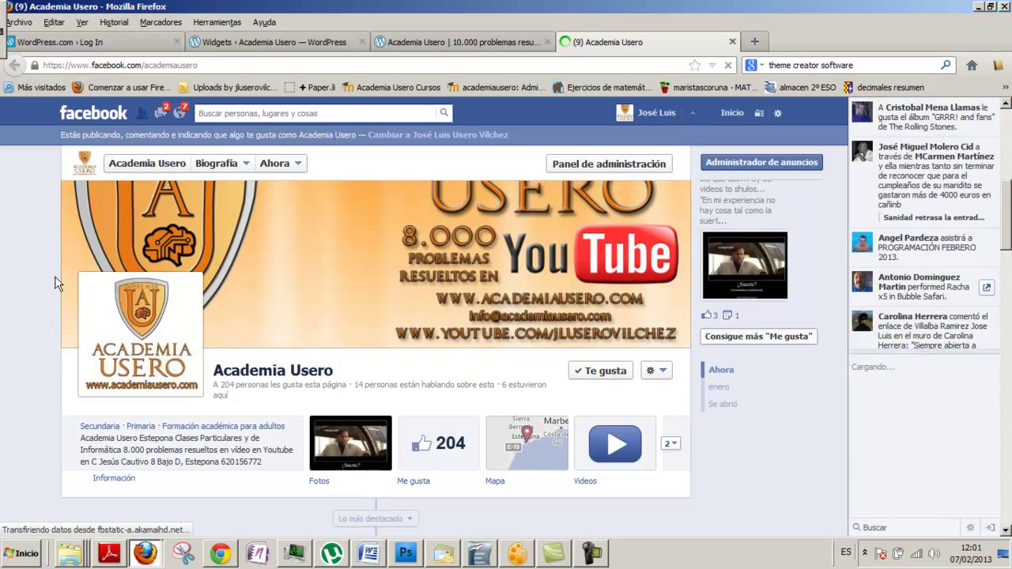
scroll(111, 340, down, 6)
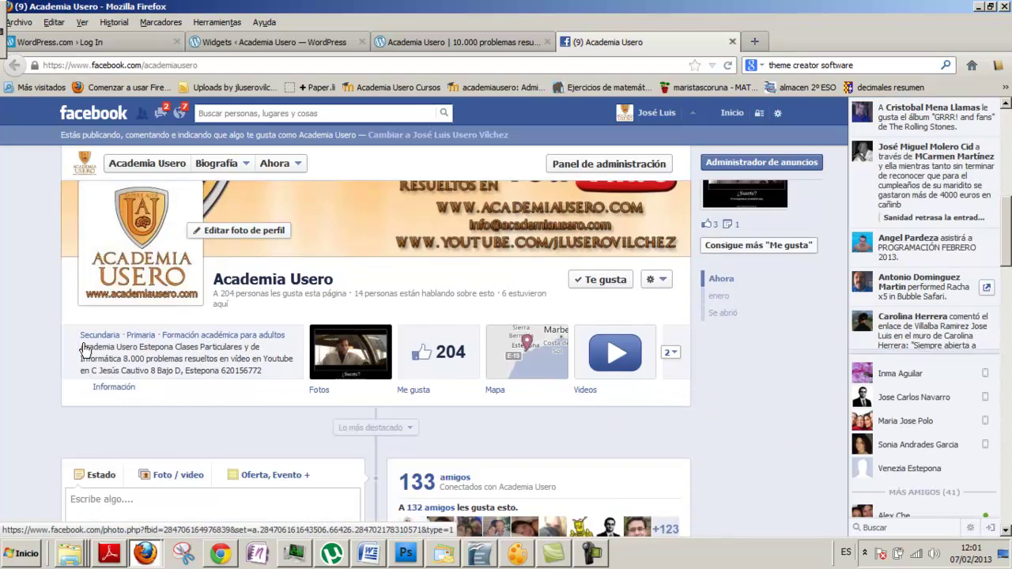
scroll(83, 350, down, 1)
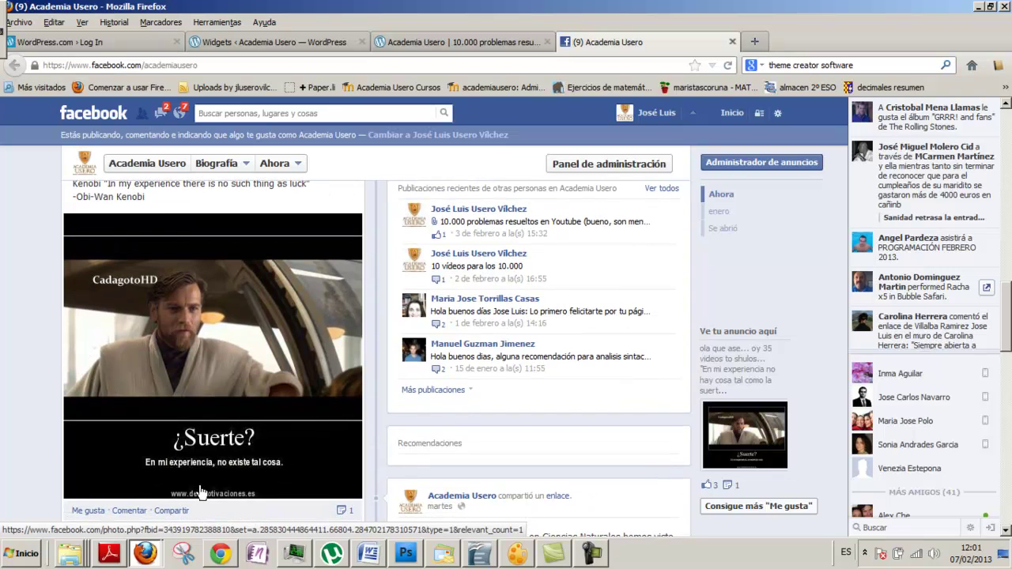
scroll(206, 490, down, 1)
scroll(206, 484, down, 1)
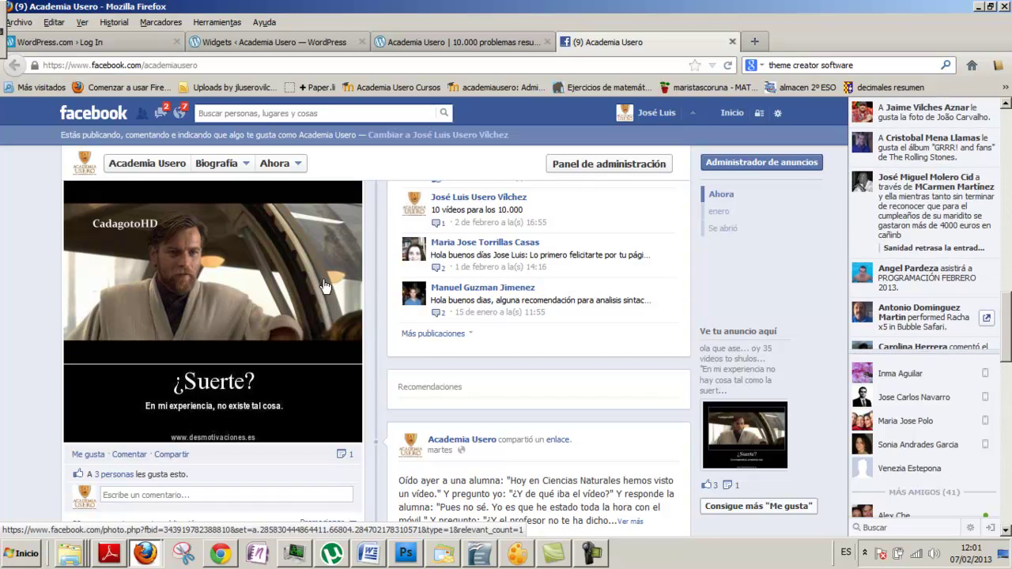
Back on the Widgets page, enable Show Stream and Show Wall for the Facebook Like Box and save it.
click(301, 42)
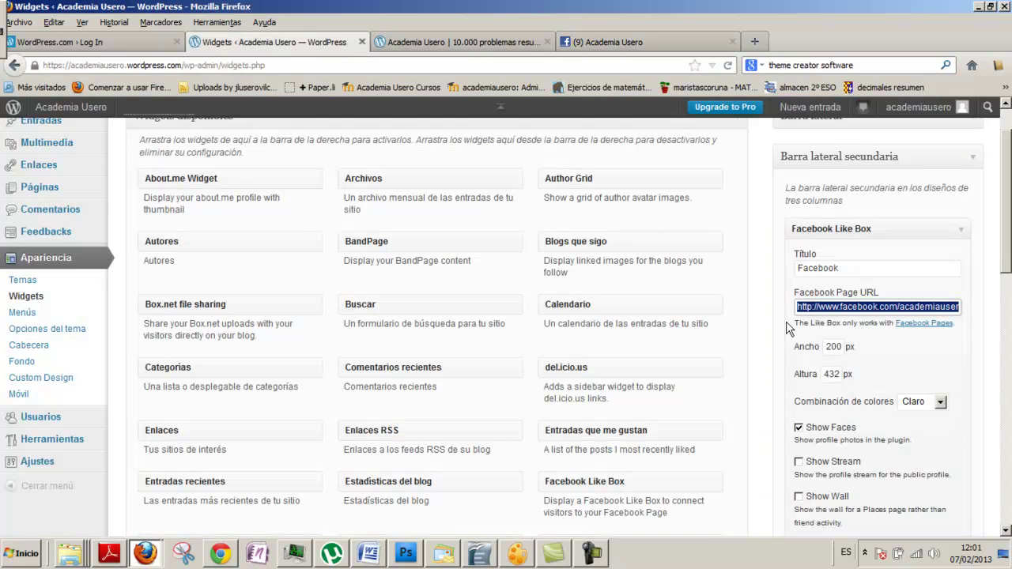
scroll(874, 382, down, 1)
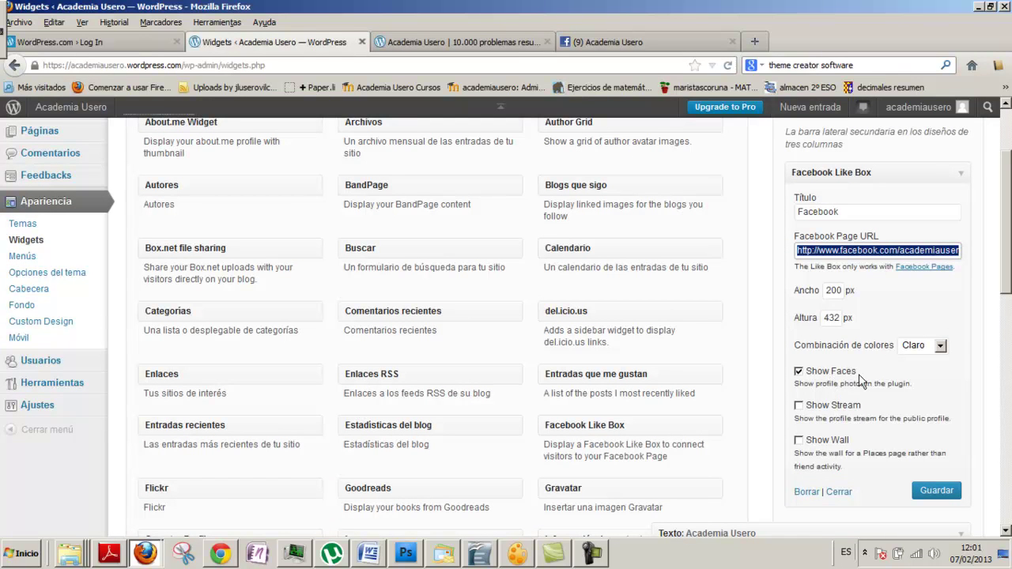
click(808, 411)
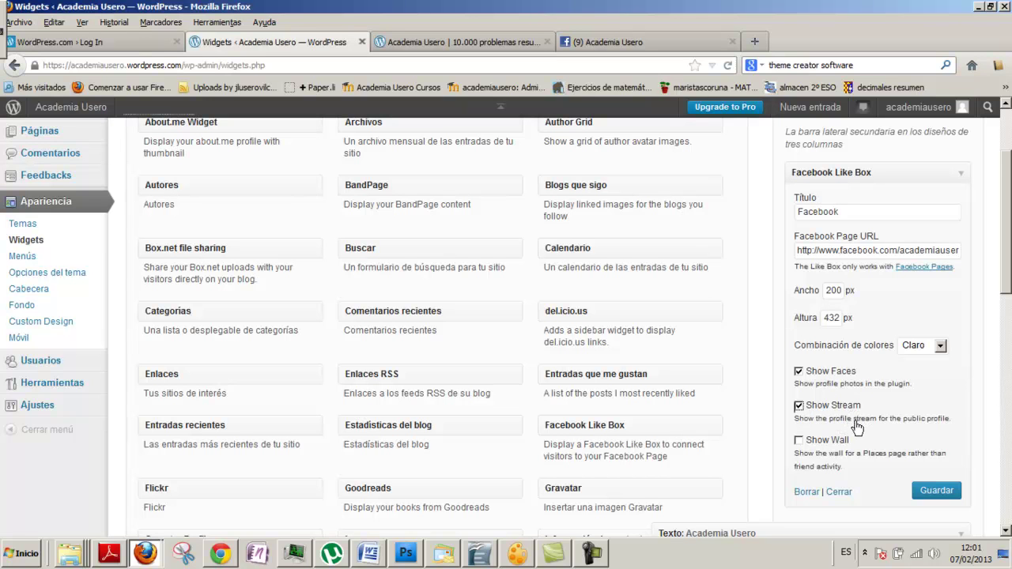
scroll(861, 429, down, 1)
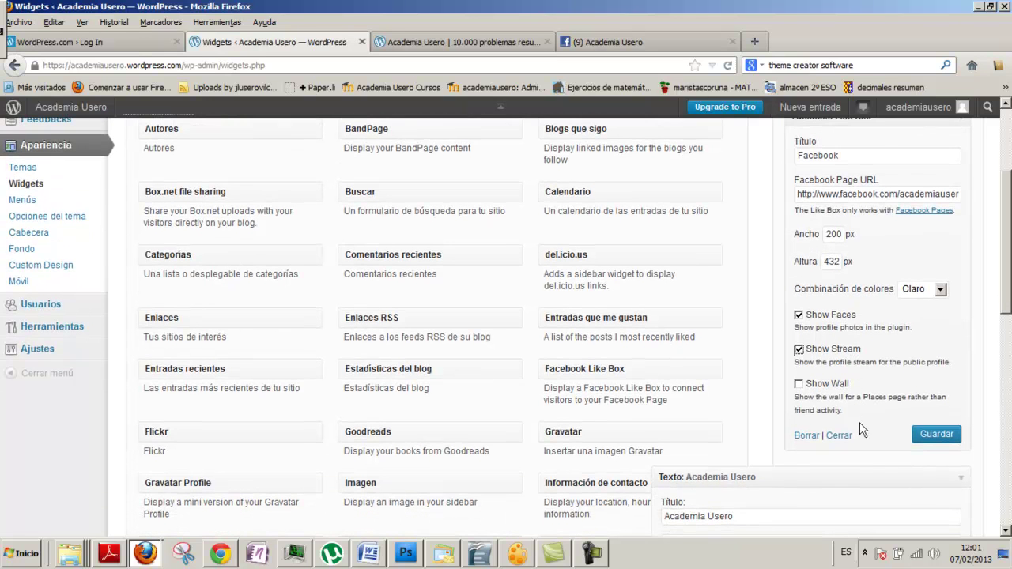
click(799, 384)
click(937, 434)
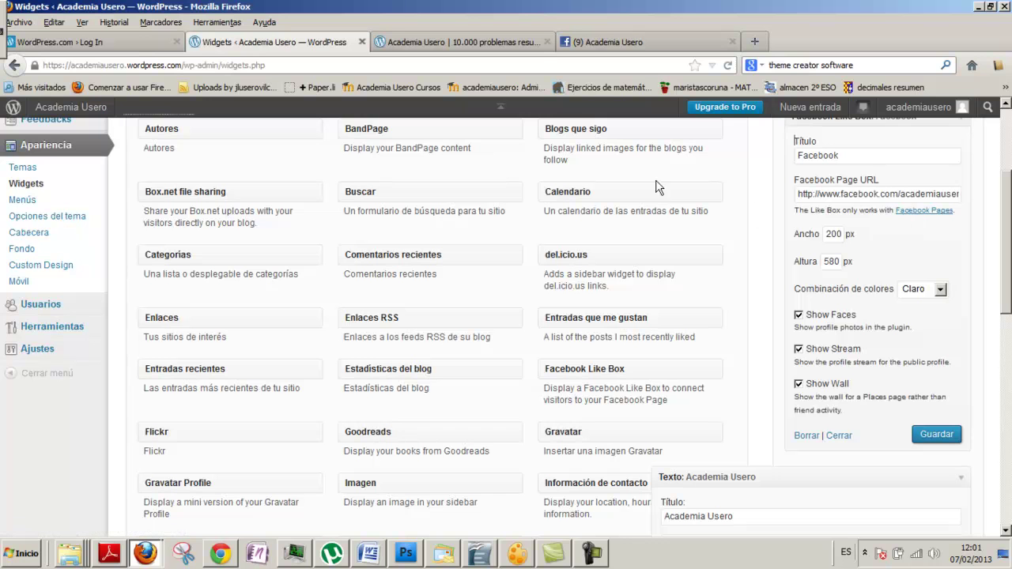
Reload the published blog and examine the Facebook Like Box with its stream and faces in the secondary sidebar.
click(452, 44)
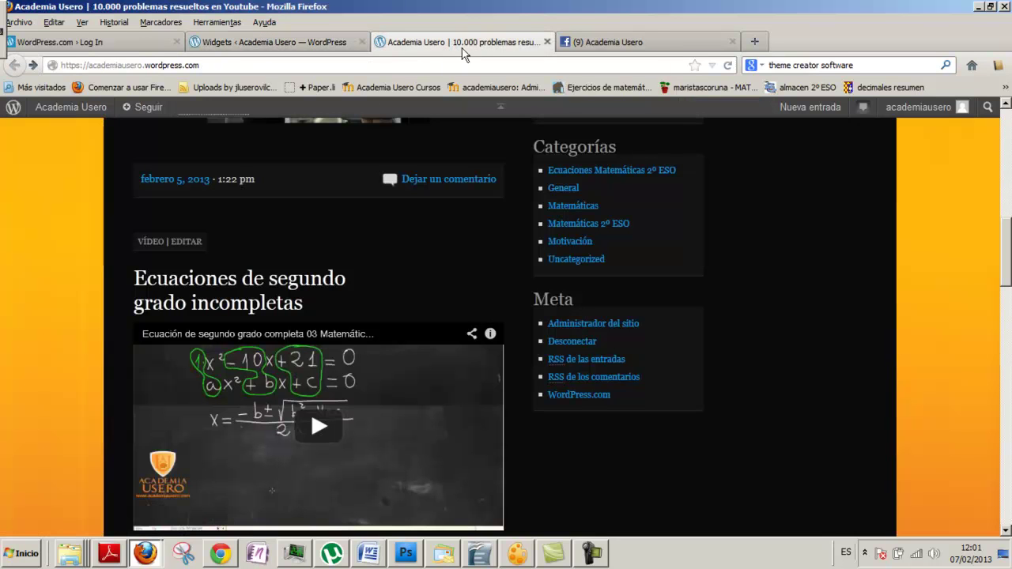
click(731, 66)
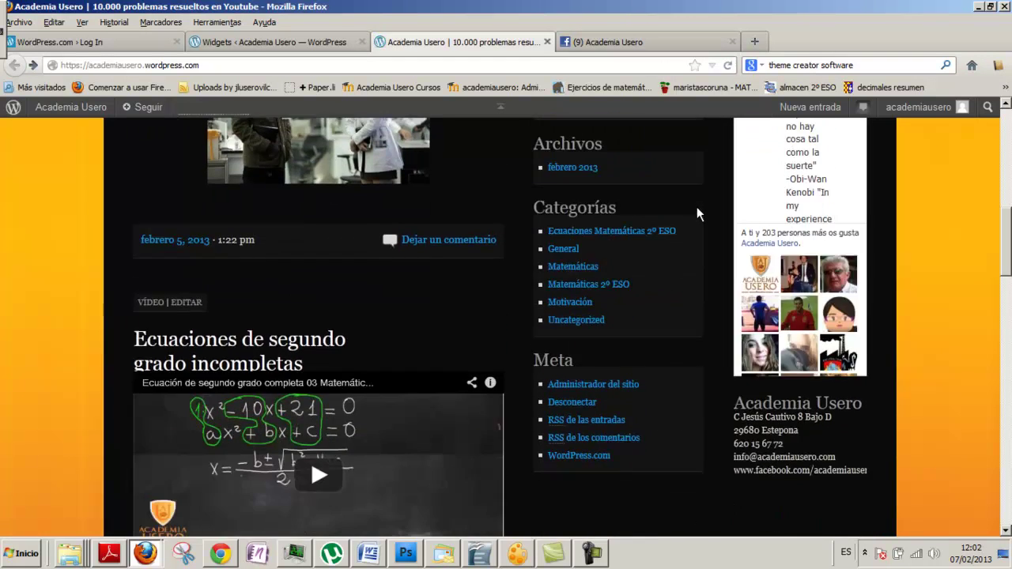
scroll(697, 206, up, 5)
scroll(697, 206, down, 1)
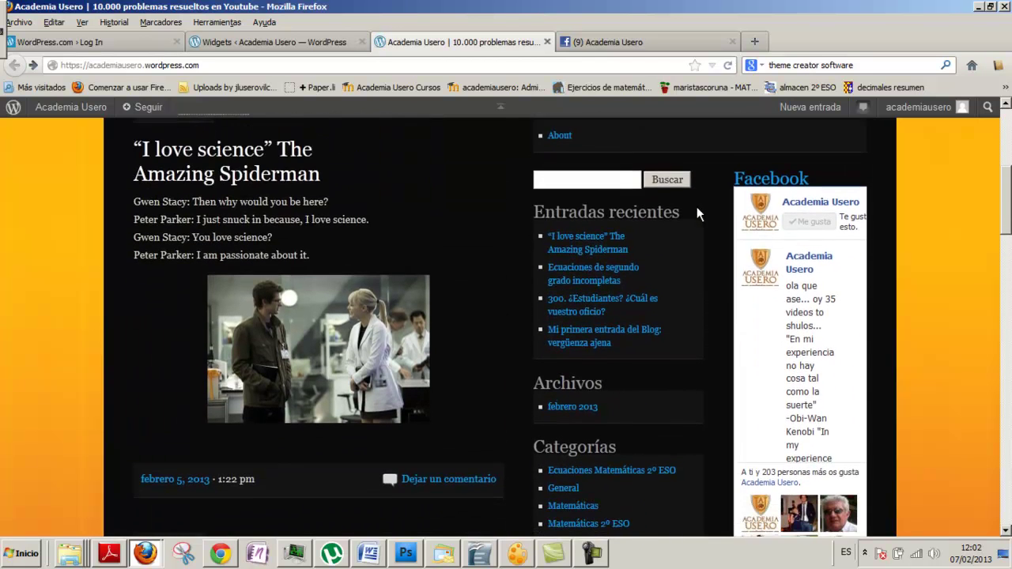
scroll(720, 230, down, 1)
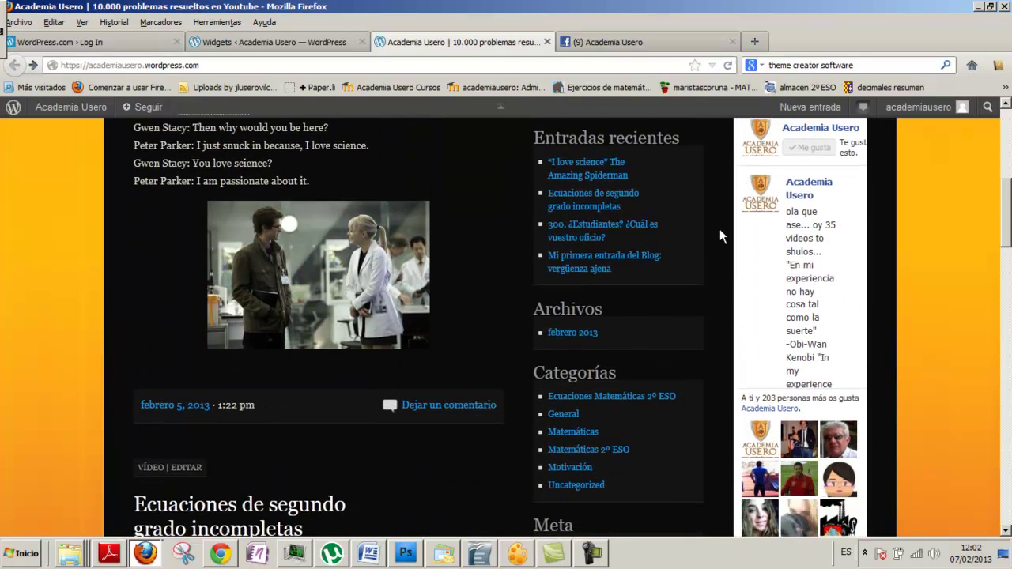
scroll(728, 407, down, 1)
scroll(820, 265, up, 2)
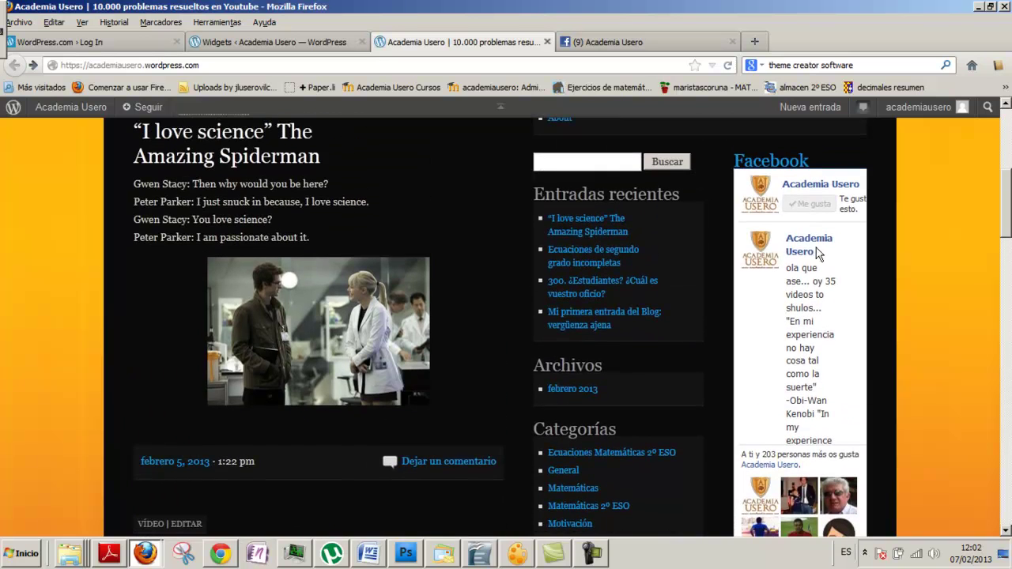
scroll(735, 386, down, 3)
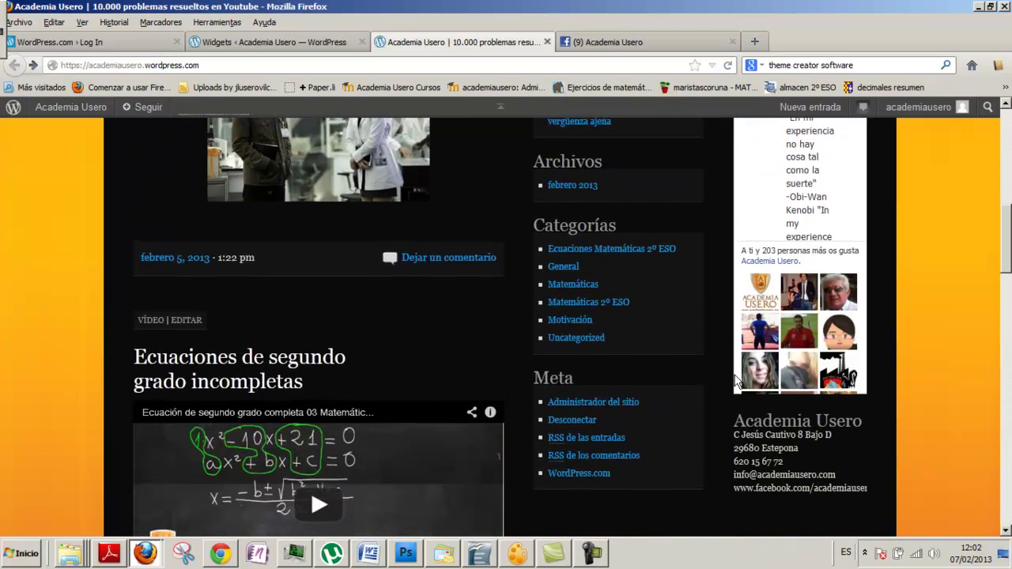
scroll(471, 128, up, 2)
Disable Show Stream for the Facebook Like Box on the Widgets page and save the widget.
click(339, 44)
click(799, 350)
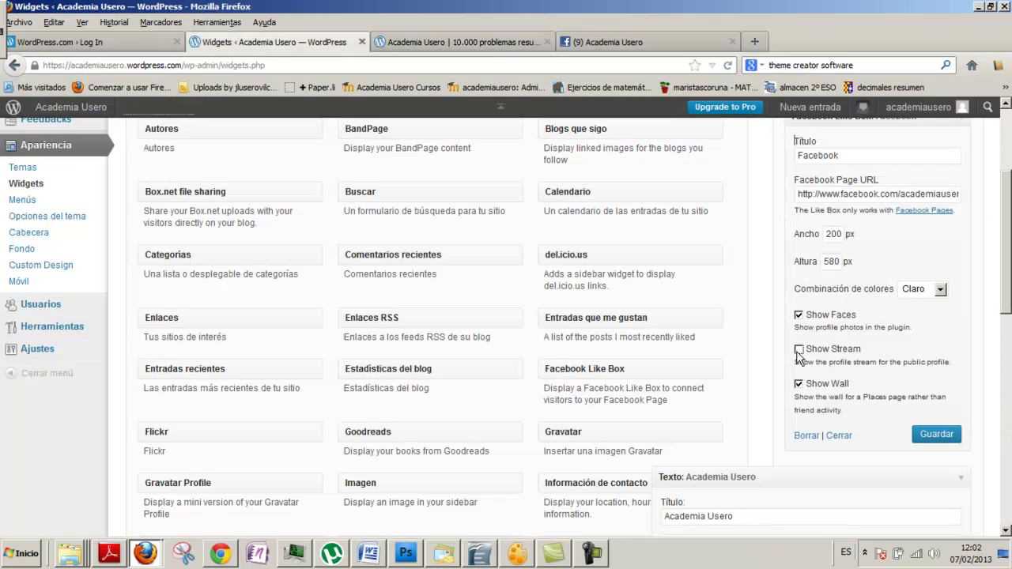
click(928, 435)
Reload the published blog and check how the Facebook Like Box without the stream and the contact text widget look.
click(419, 40)
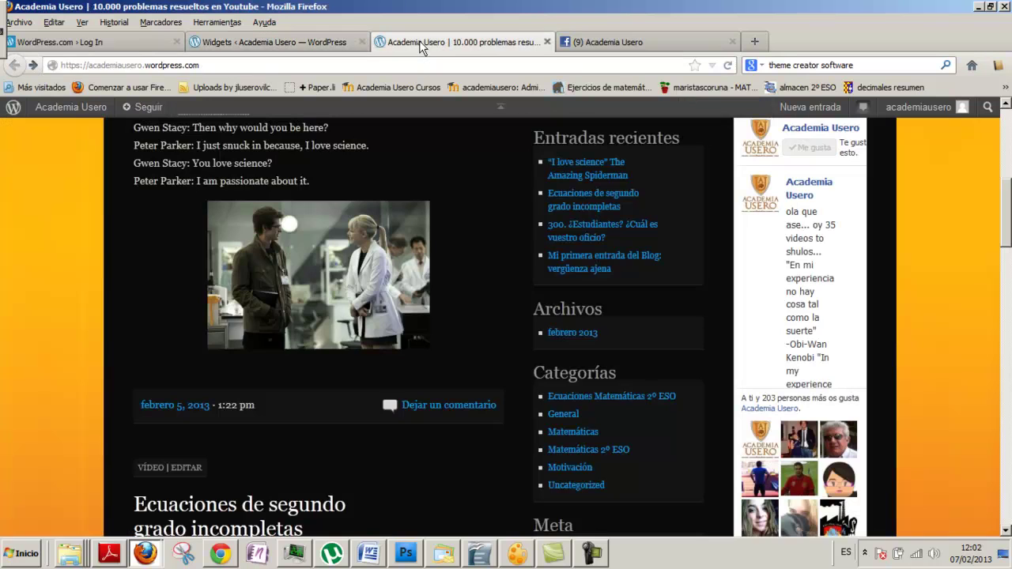
click(728, 65)
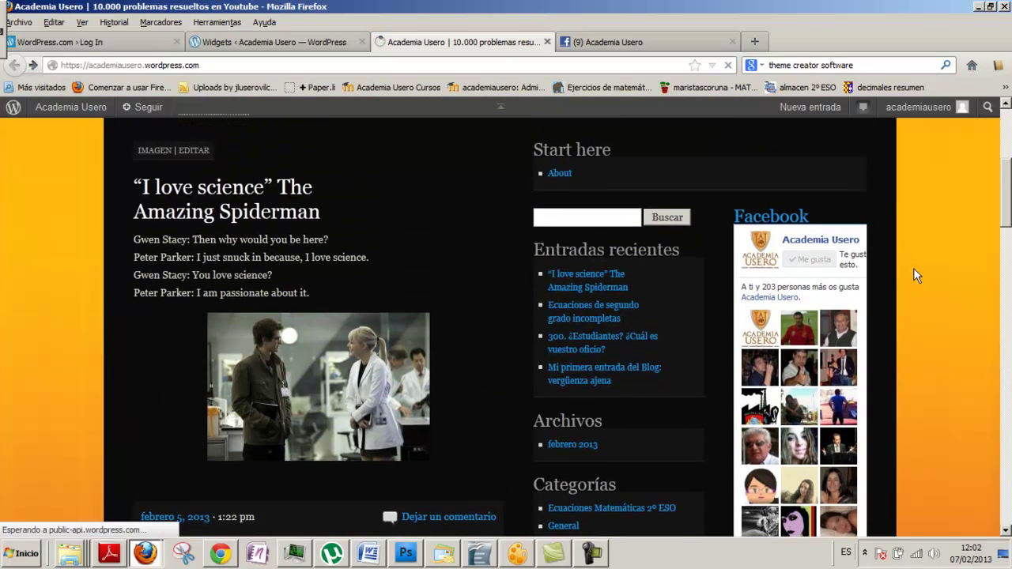
scroll(911, 277, down, 4)
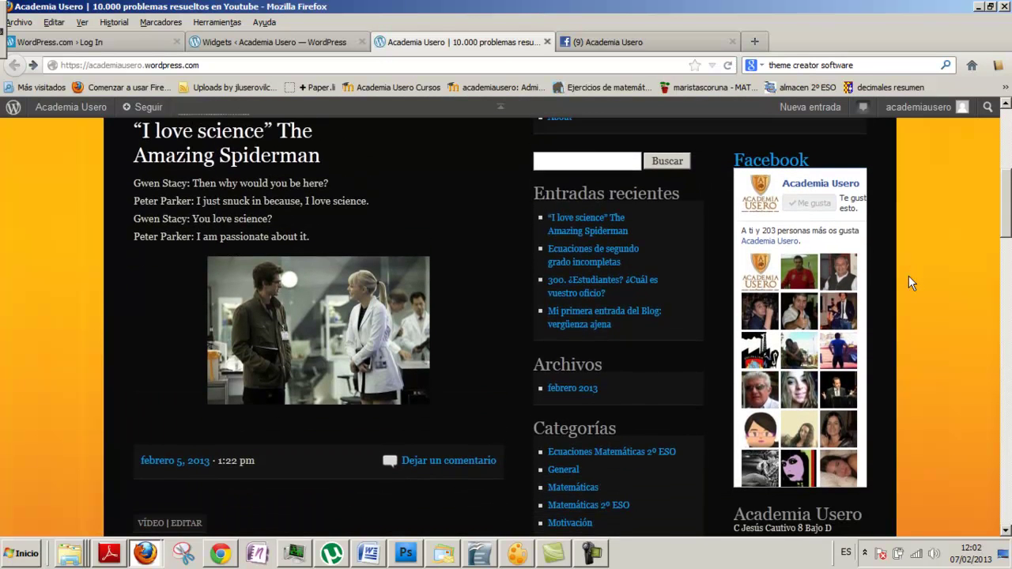
scroll(908, 277, down, 4)
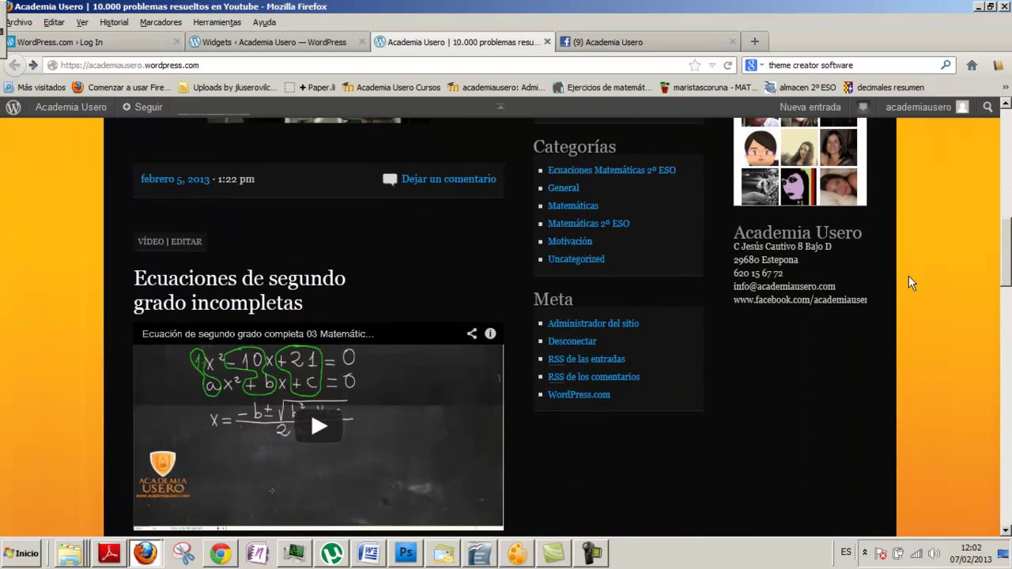
scroll(909, 276, up, 8)
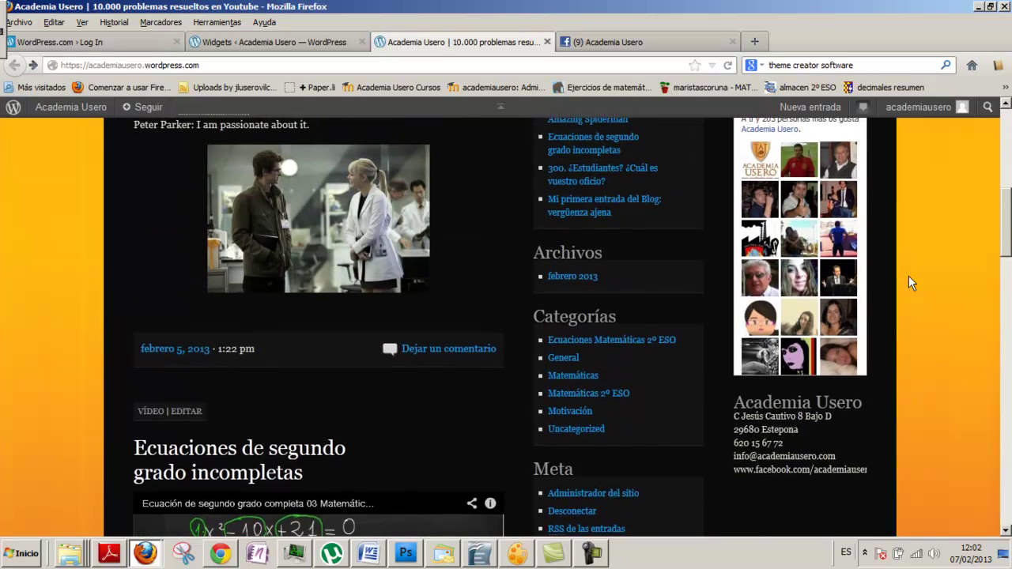
scroll(909, 277, up, 1)
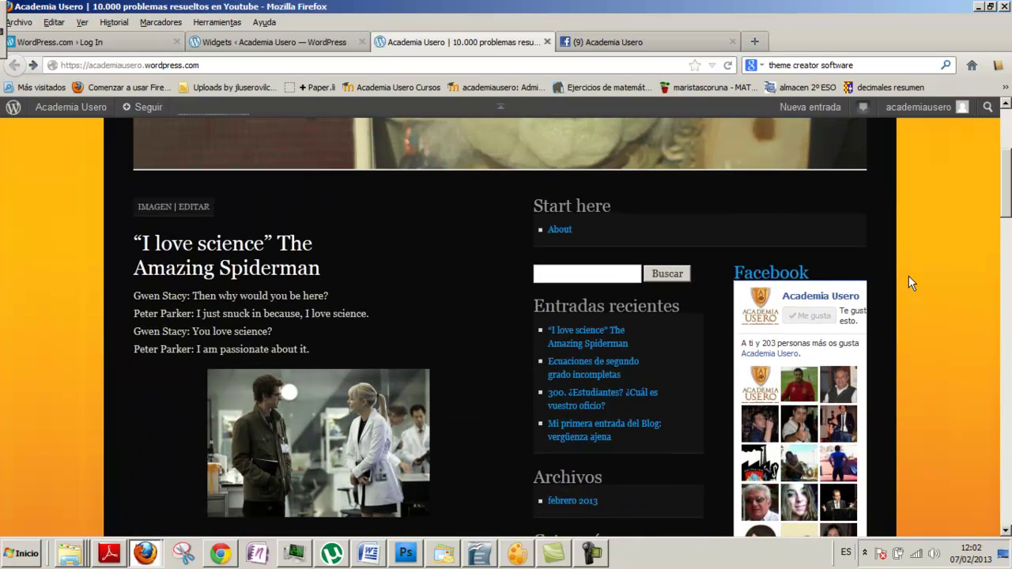
scroll(909, 276, down, 2)
scroll(908, 283, down, 2)
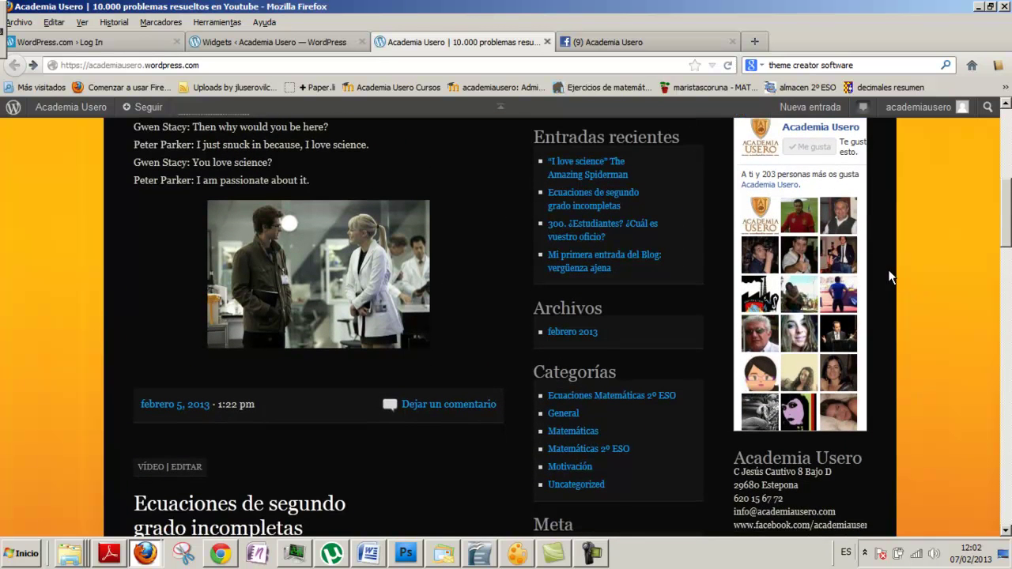
scroll(889, 276, up, 7)
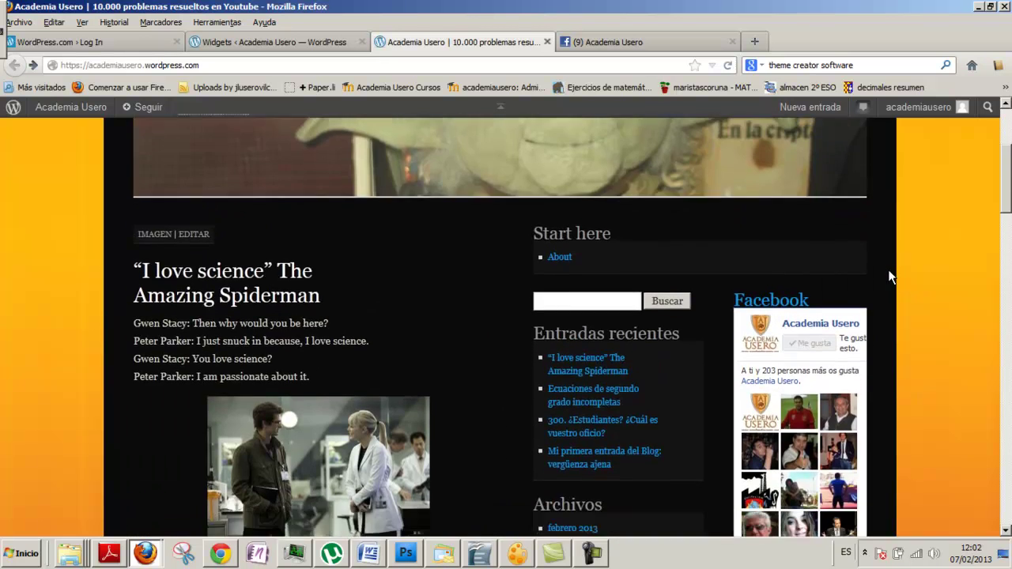
scroll(889, 276, down, 7)
scroll(889, 276, down, 2)
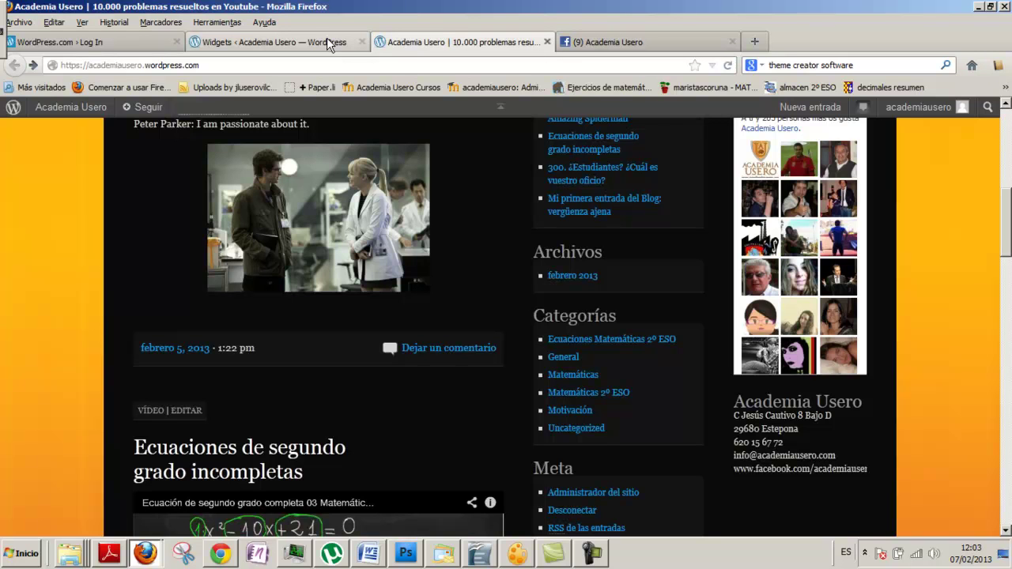
Back on the Widgets page, add an Imagen widget to the secondary sidebar between the Facebook Like Box and the contact text widget.
click(327, 39)
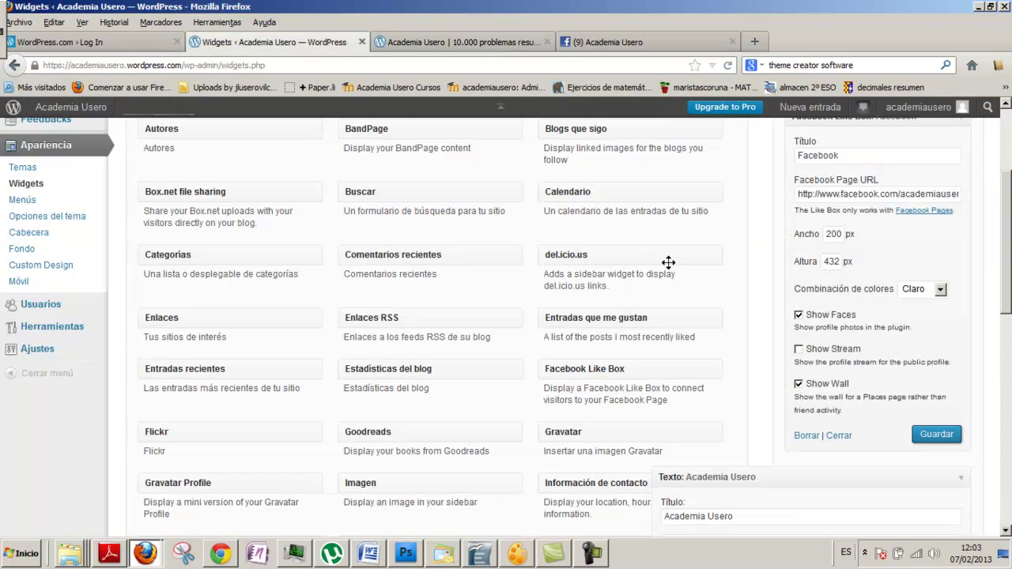
scroll(672, 272, down, 5)
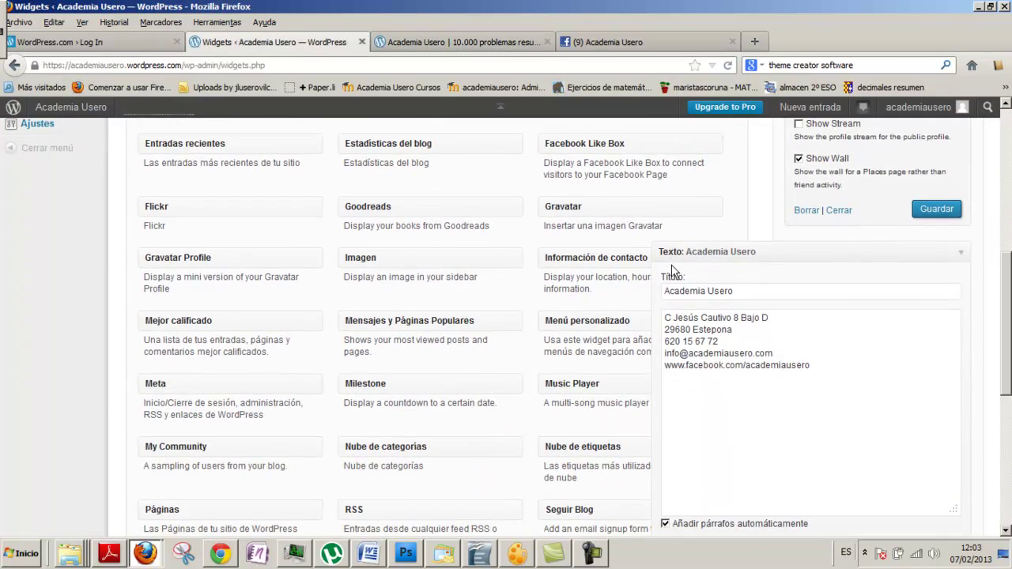
scroll(671, 271, down, 1)
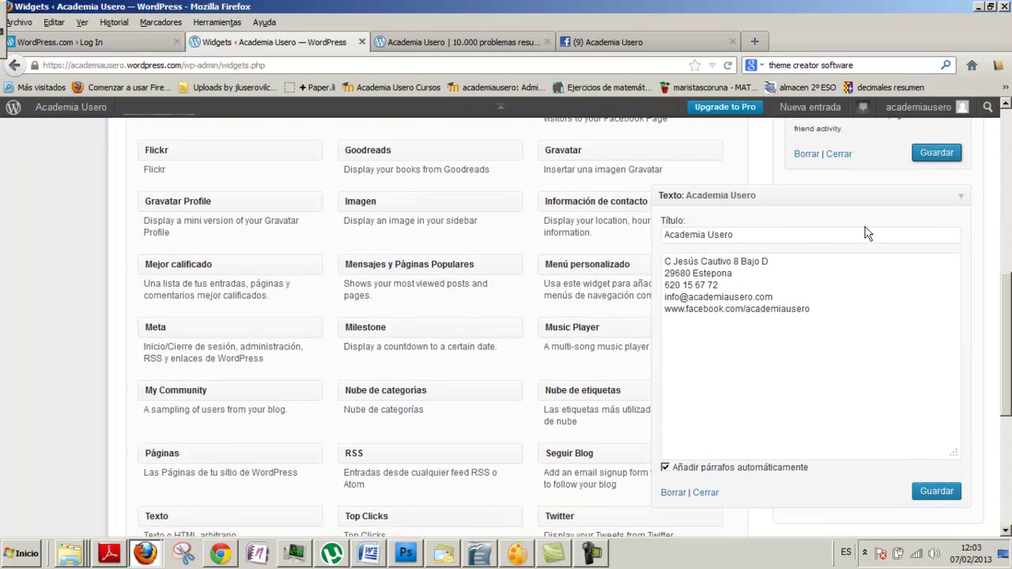
scroll(480, 257, up, 3)
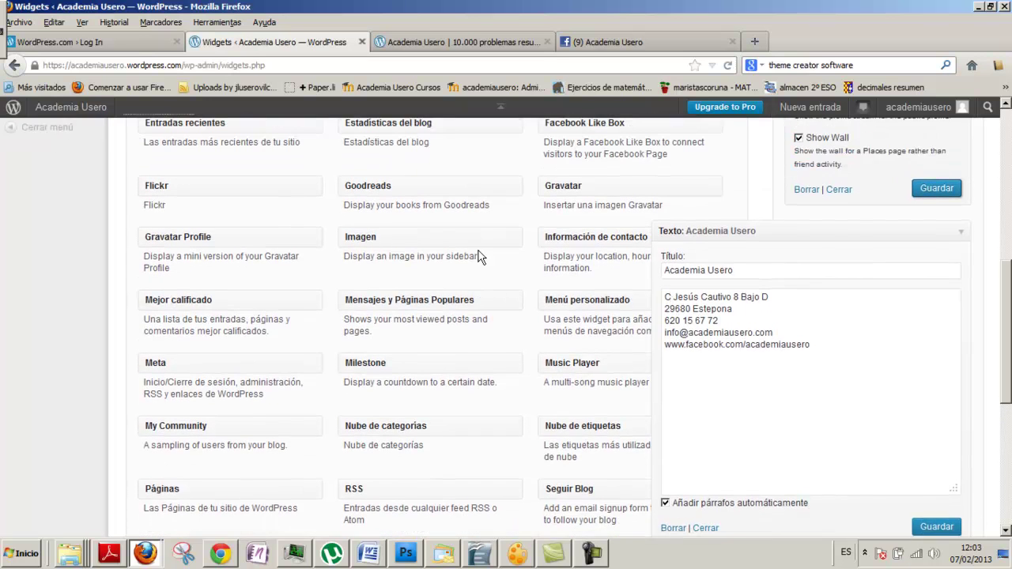
drag(380, 309, 824, 307)
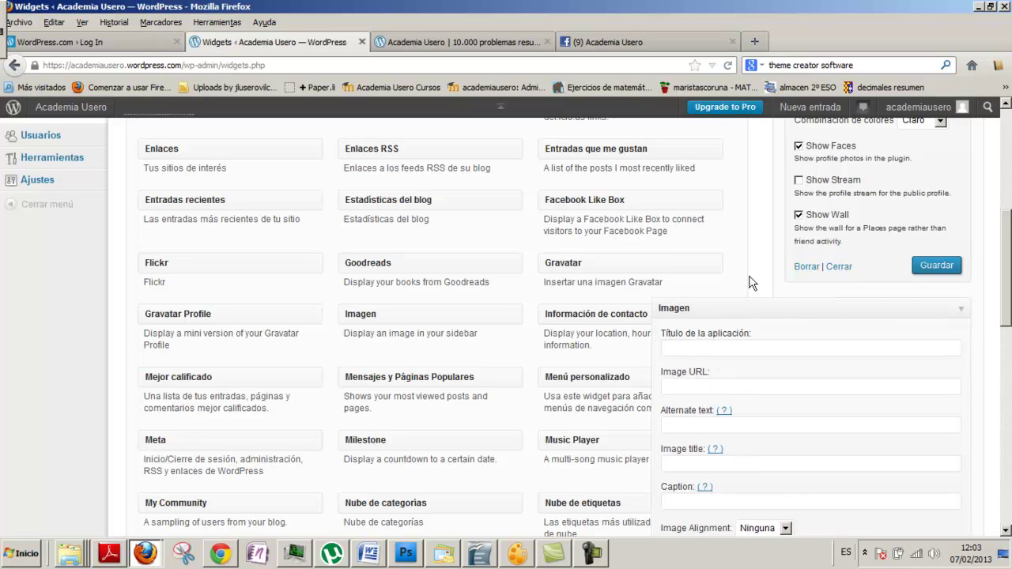
Set the new image widget's title to "Logo".
scroll(752, 283, down, 1)
click(741, 290)
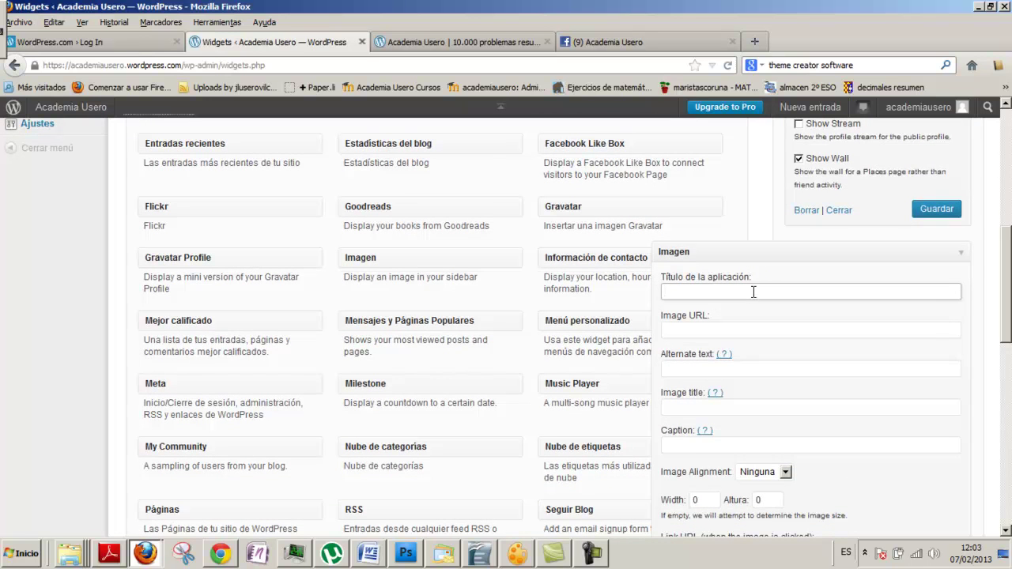
text(Logo)
key(Tab)
scroll(753, 291, down, 2)
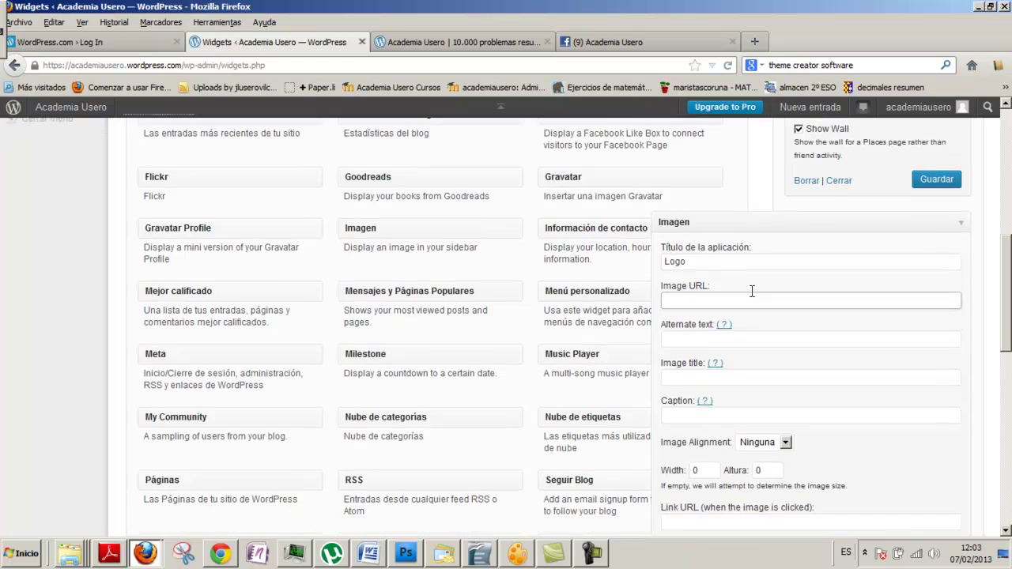
click(754, 41)
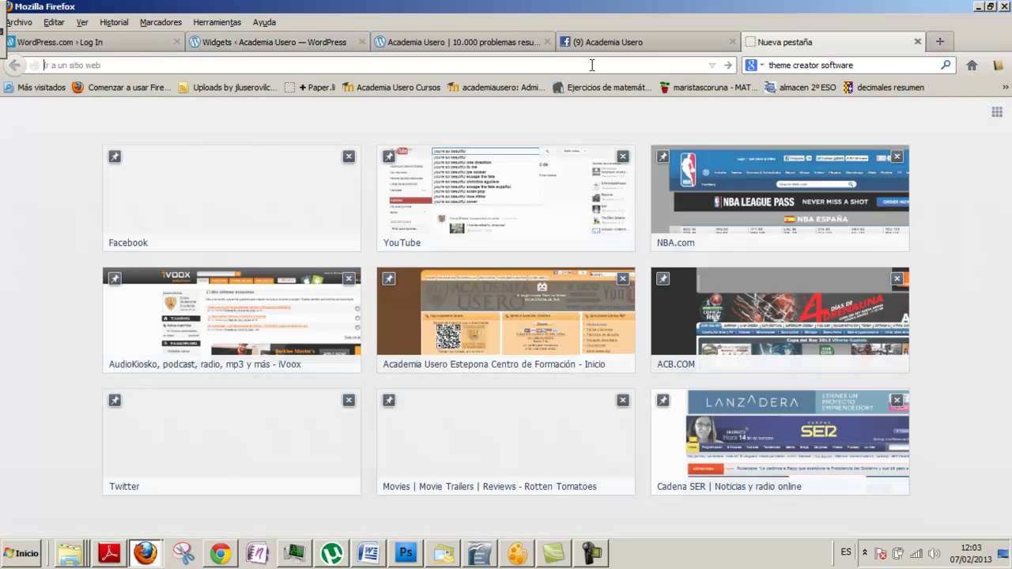
text(www.academiausero.com)
key(Return)
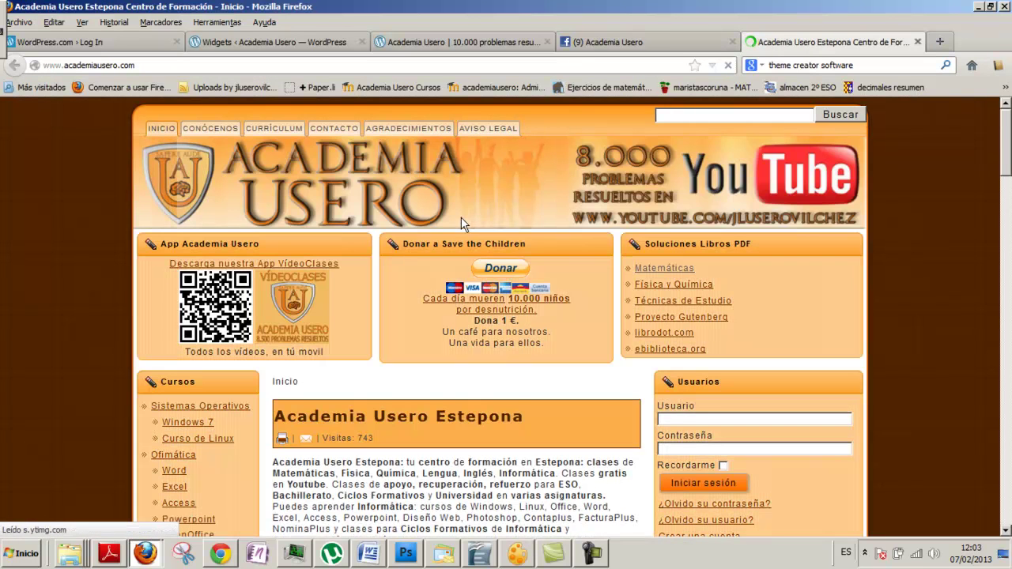
scroll(329, 257, down, 1)
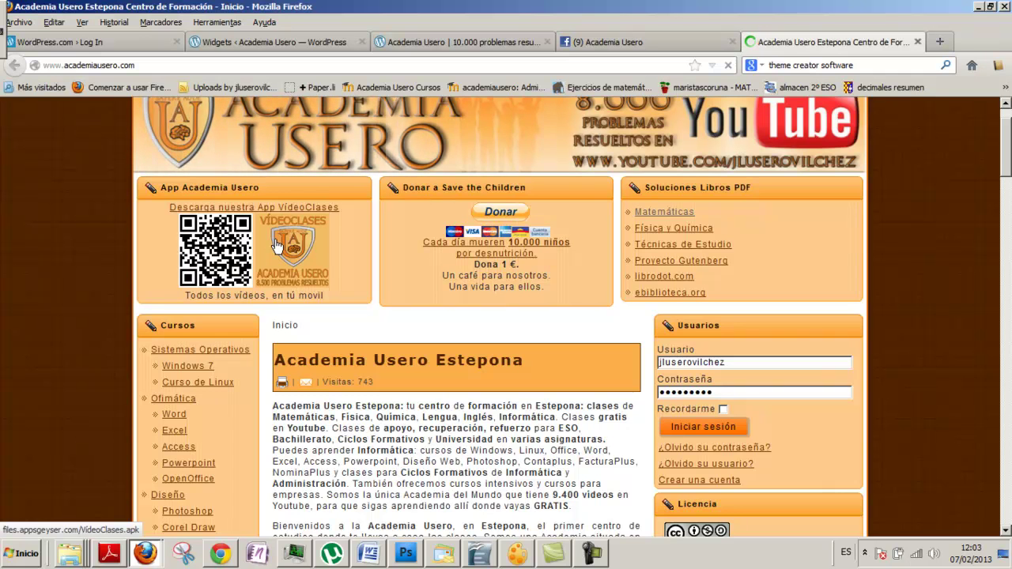
right_click(276, 246)
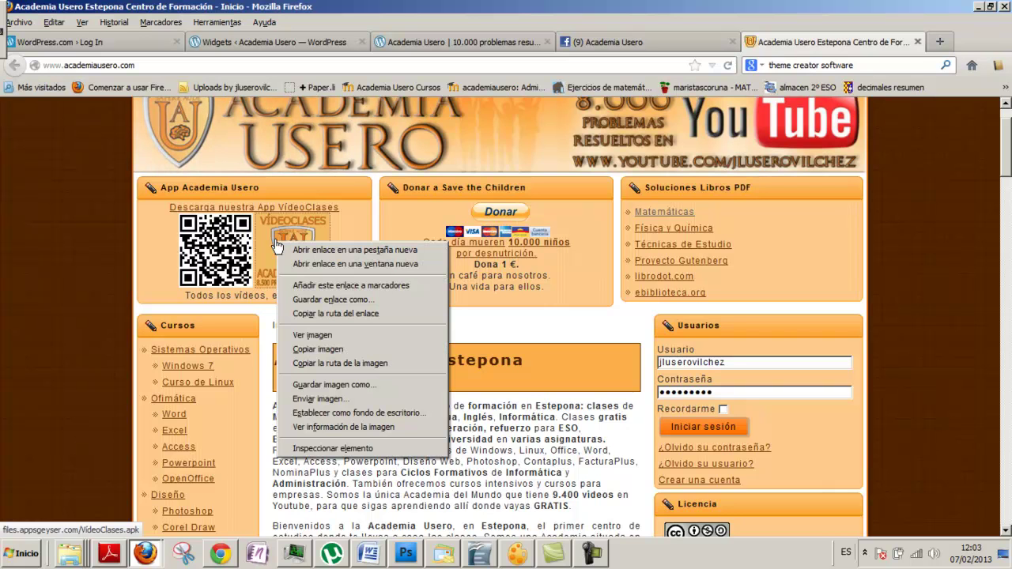
right_click(221, 245)
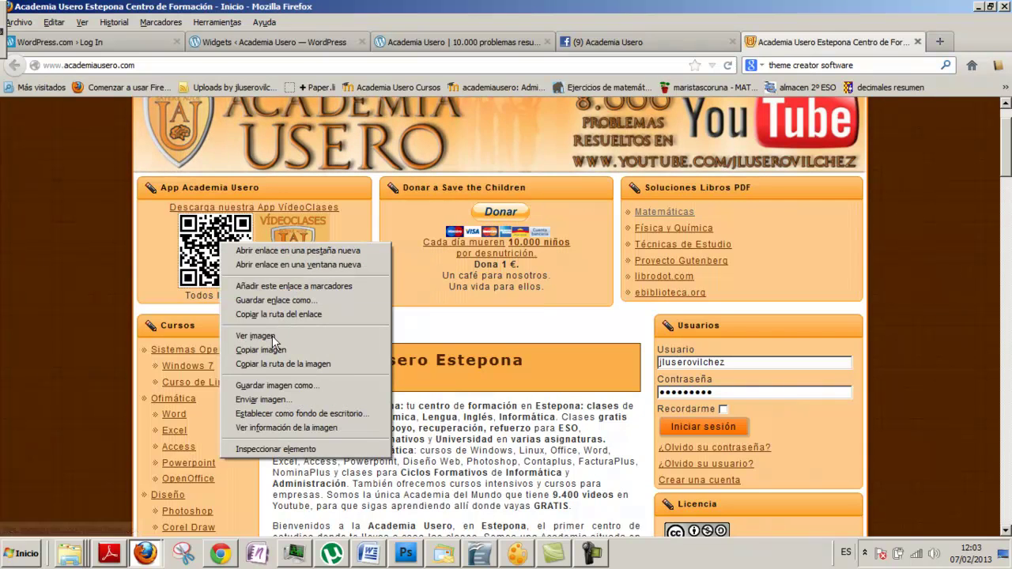
click(274, 363)
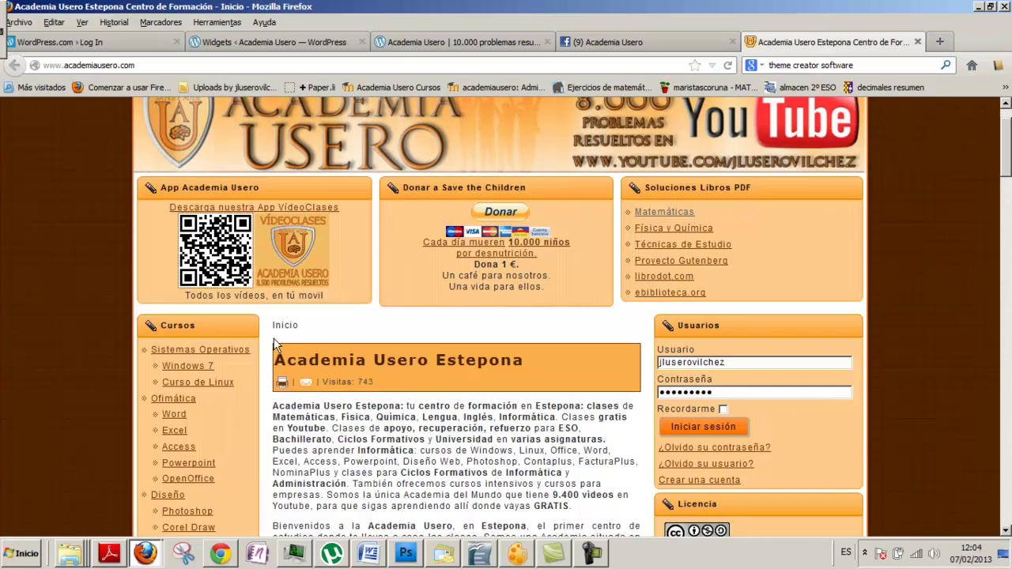
click(437, 41)
click(323, 47)
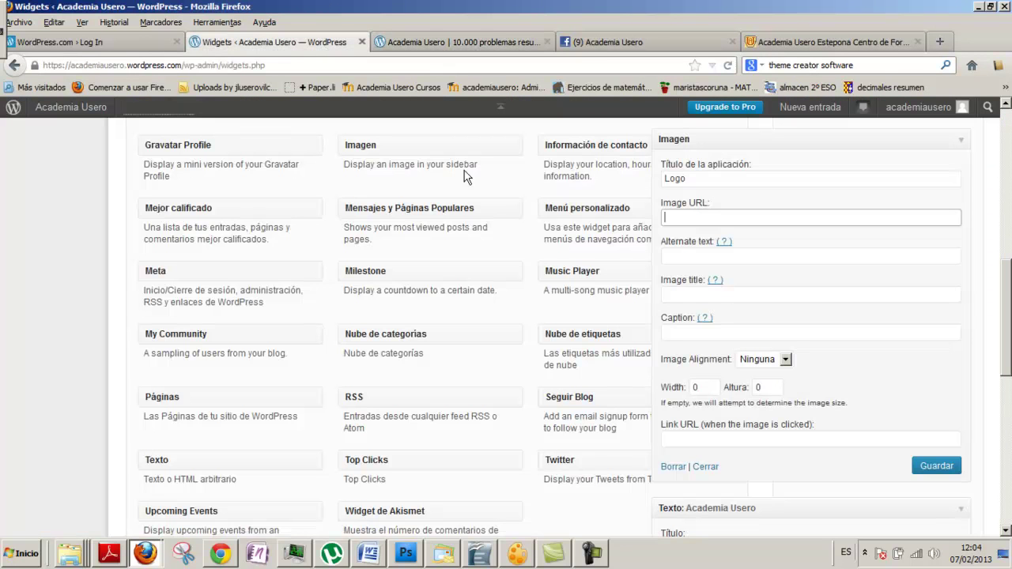
click(704, 252)
click(705, 212)
text(http://www.academiausero.com/images/codigoqrchart.png)
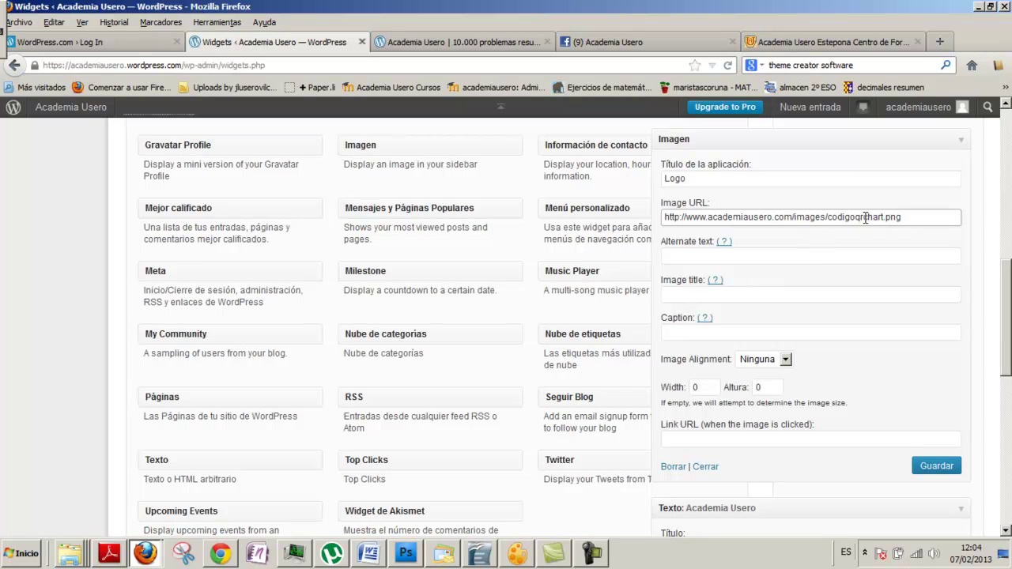
Change the image widget's title to "Aplicación".
drag(739, 178, 595, 178)
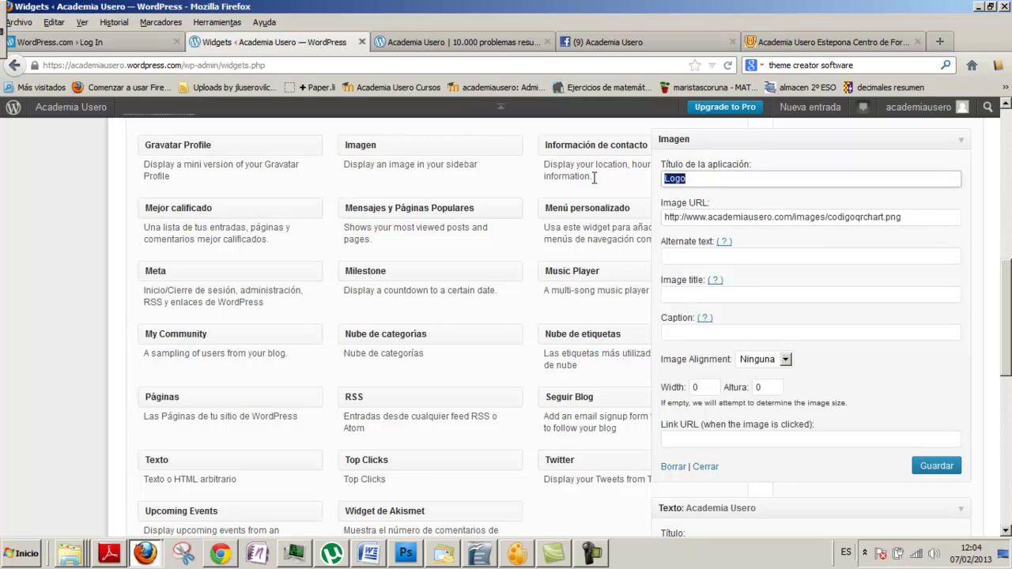
text(Aplicación)
scroll(760, 308, down, 2)
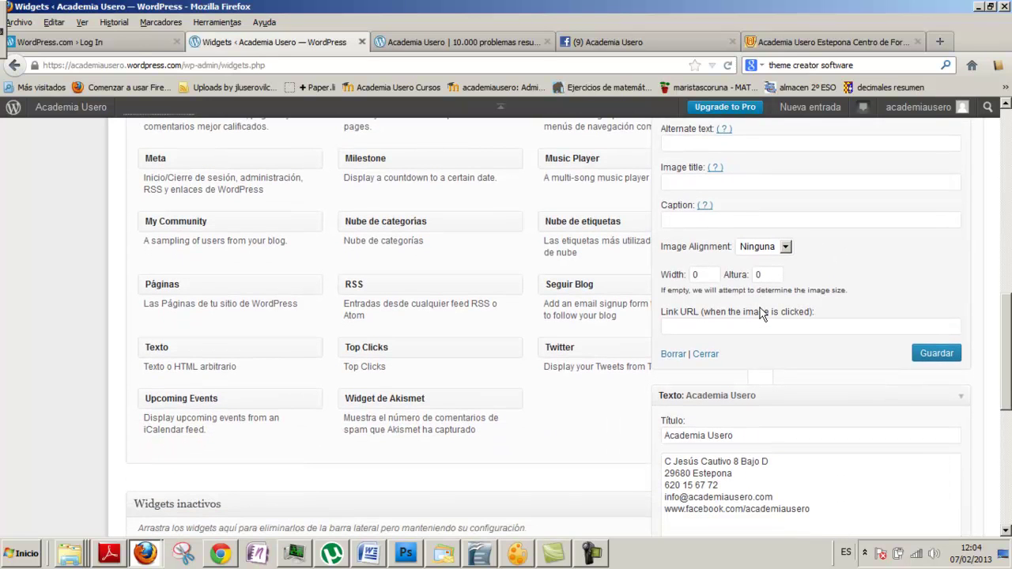
scroll(760, 311, up, 3)
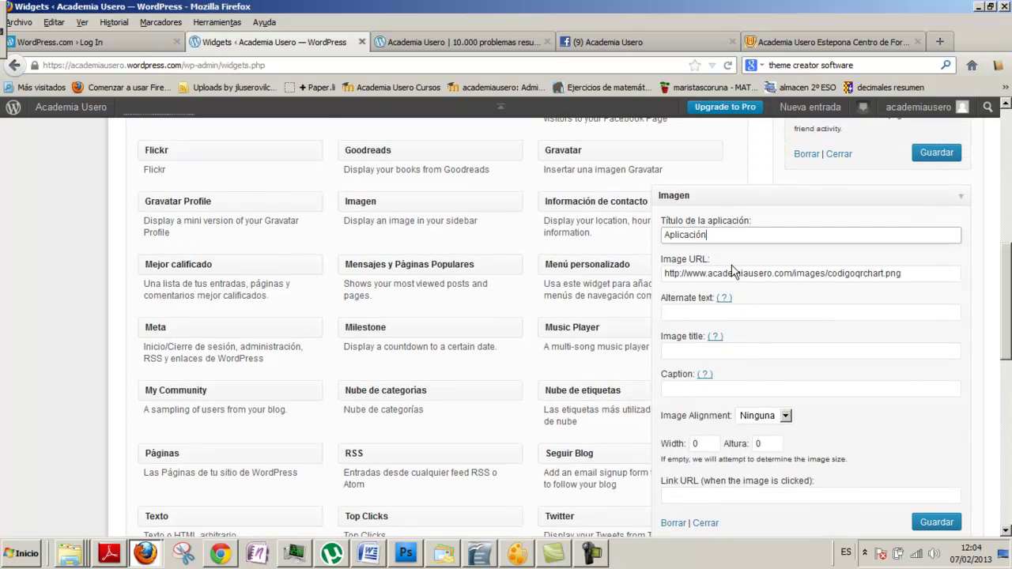
click(737, 317)
click(727, 352)
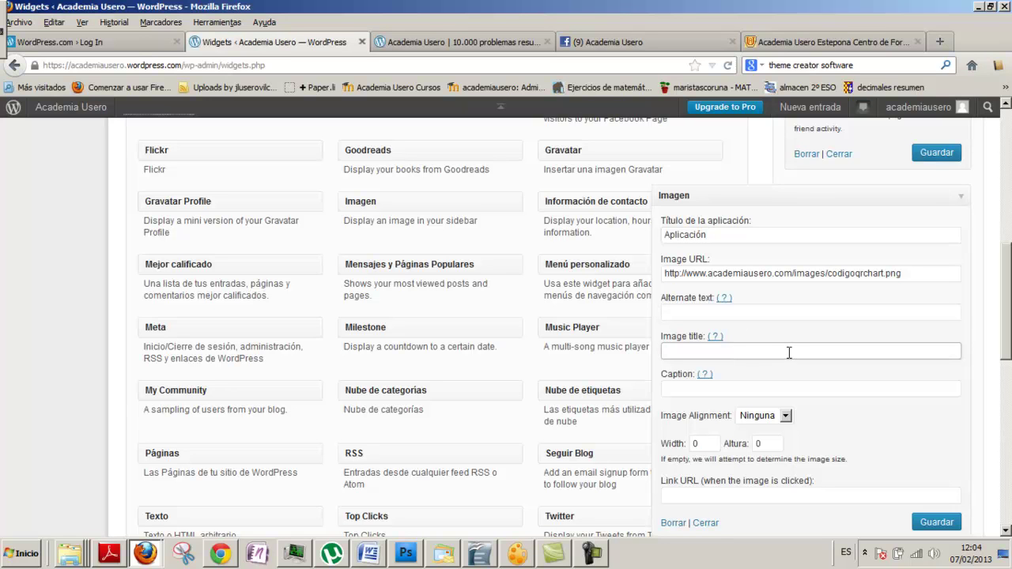
Replace the image widget's title with "App para móvil".
click(750, 236)
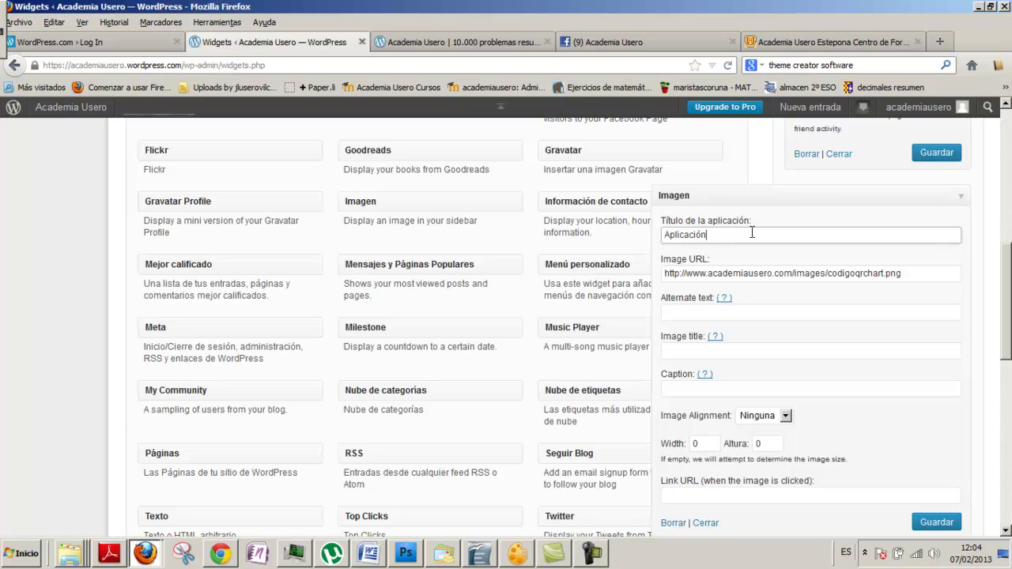
key(BackSpace)
key(BackSpace)
key(BackSpace)
key(BackSpace)
key(BackSpace)
key(BackSpace)
key(BackSpace)
key(BackSpace)
key(BackSpace)
Give the image widget the caption "Bájate nuestra app para móviles", set its alignment to Centrar and save it.
click(739, 350)
scroll(739, 337, down, 1)
click(742, 333)
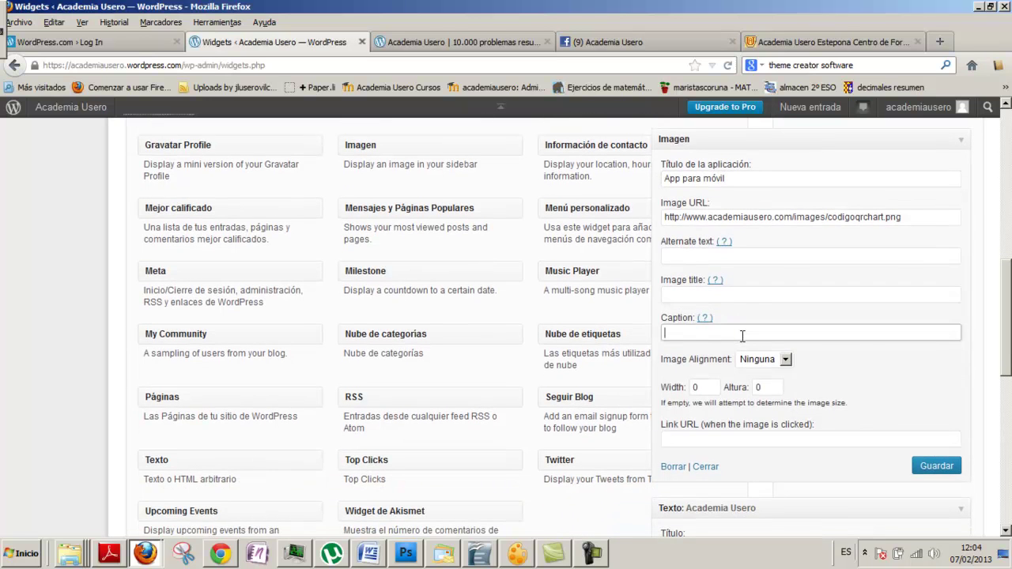
scroll(745, 336, down, 1)
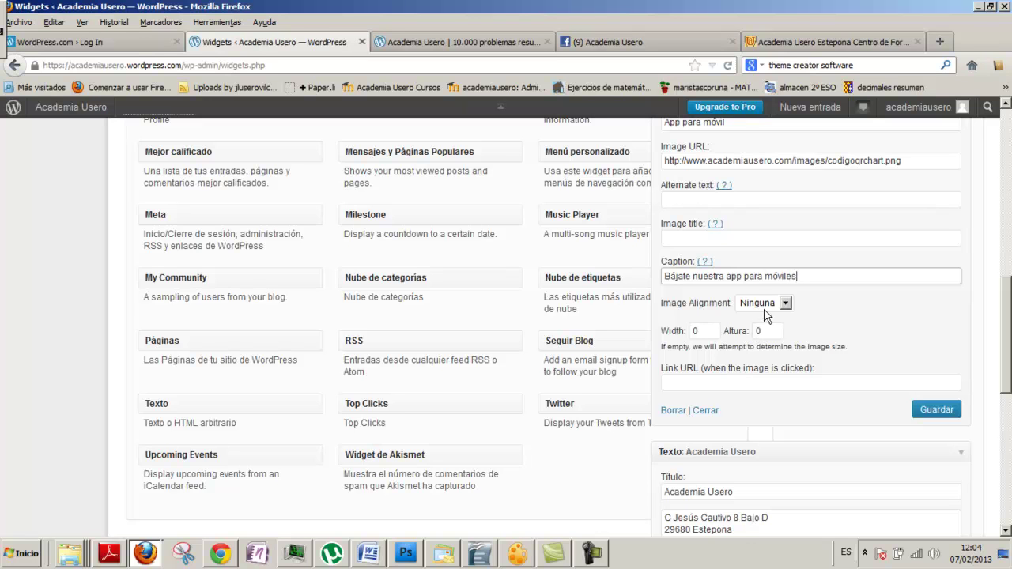
click(785, 303)
click(766, 341)
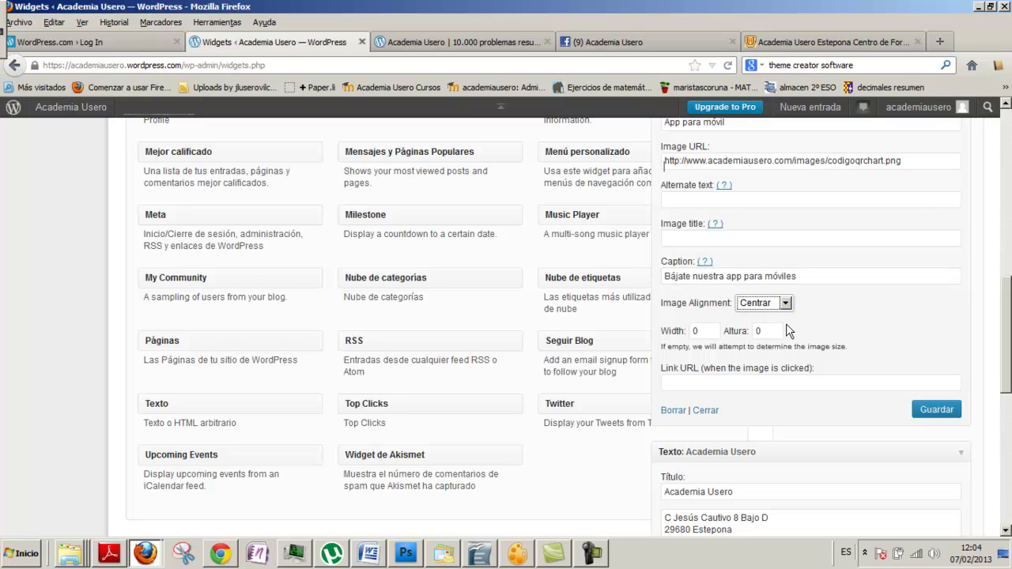
scroll(786, 323, down, 1)
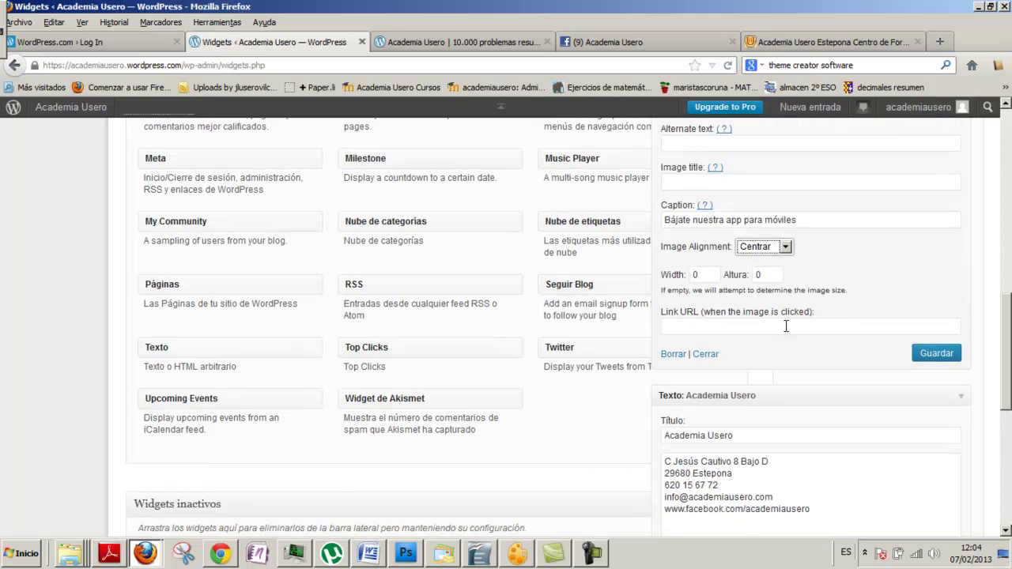
click(936, 354)
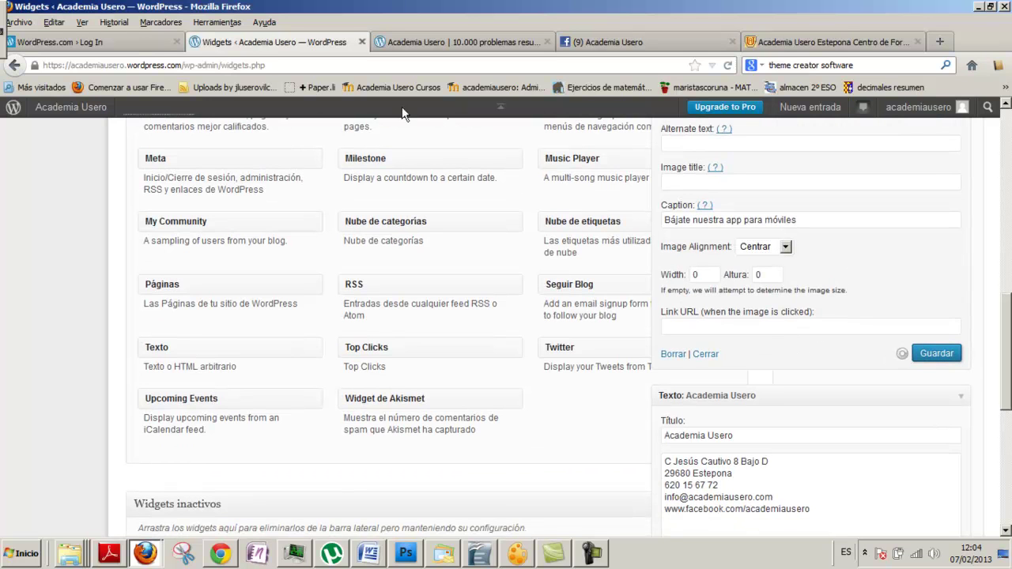
Reload the published blog and check the QR code image with its title and caption in the secondary sidebar.
click(443, 41)
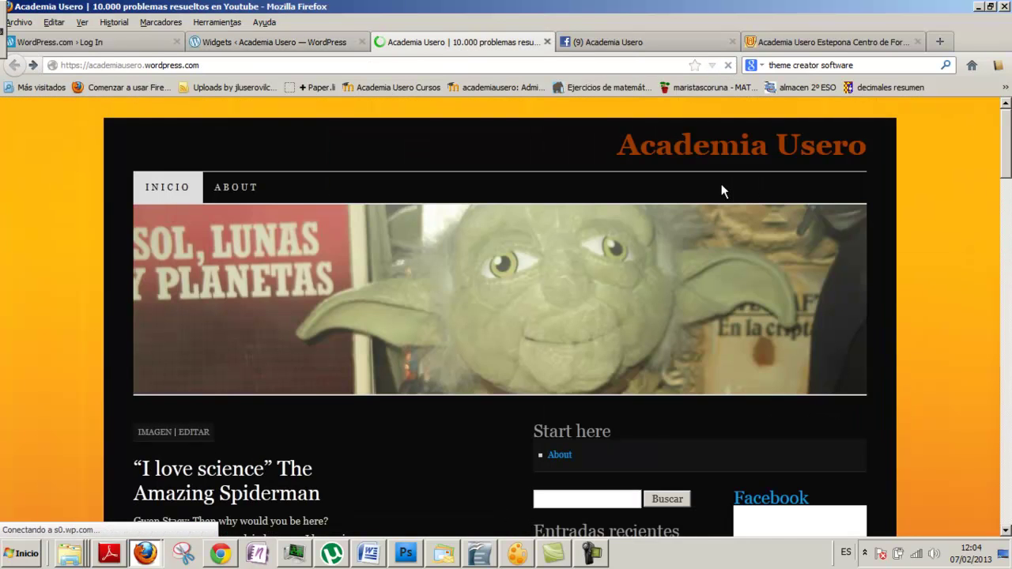
scroll(723, 196, down, 12)
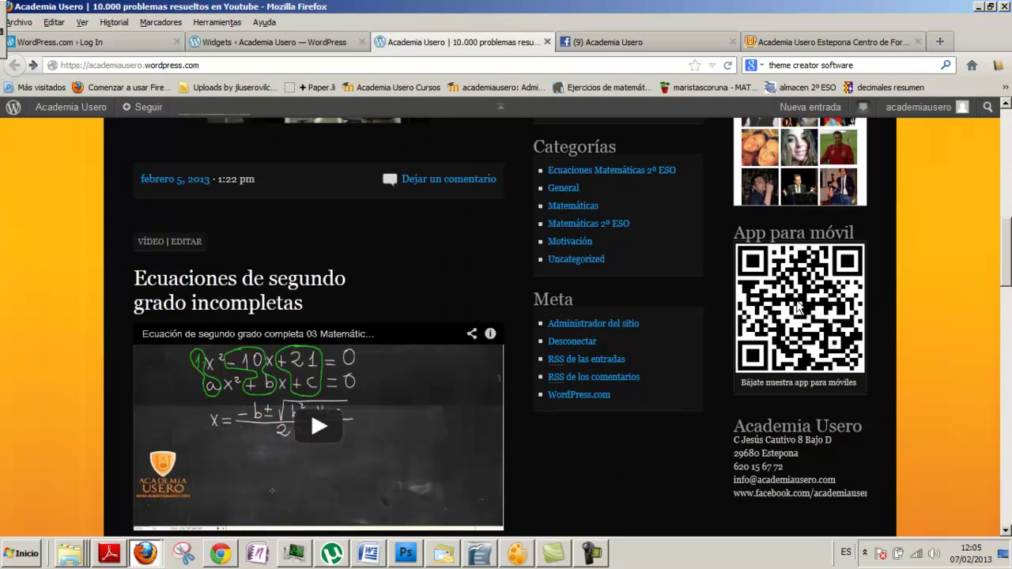
scroll(799, 309, up, 3)
scroll(799, 307, down, 6)
scroll(797, 301, up, 10)
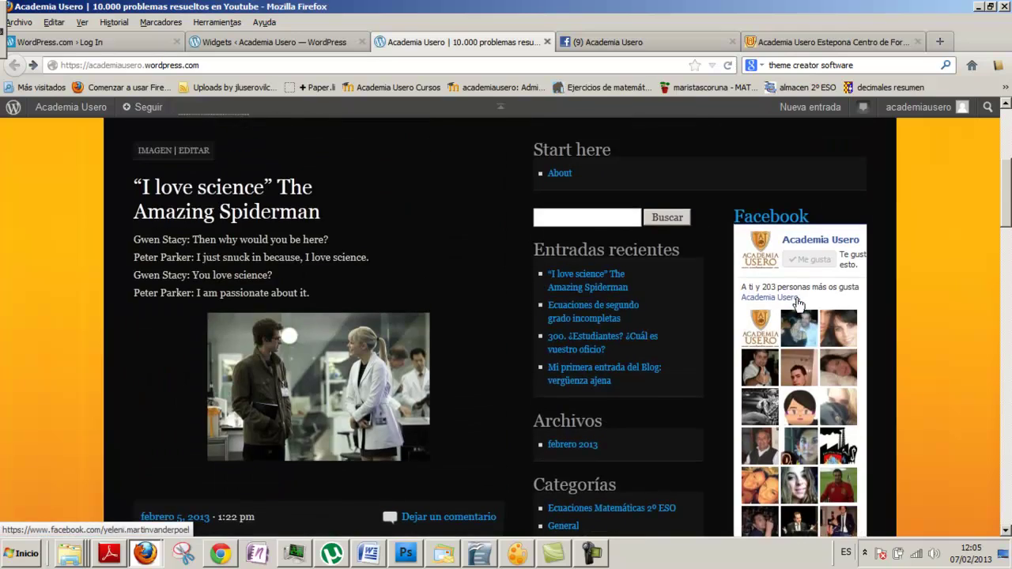
scroll(799, 304, down, 10)
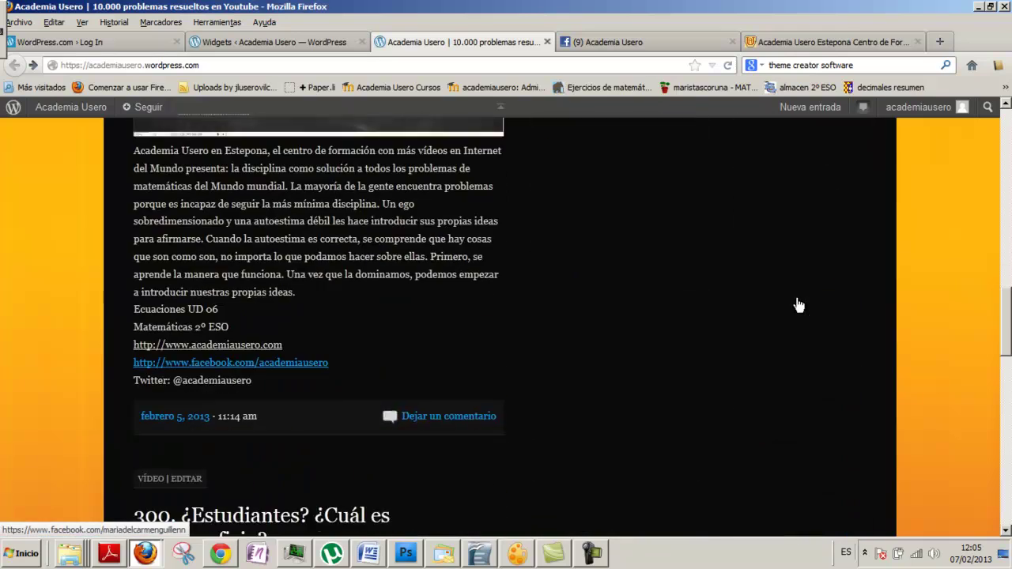
scroll(799, 305, up, 15)
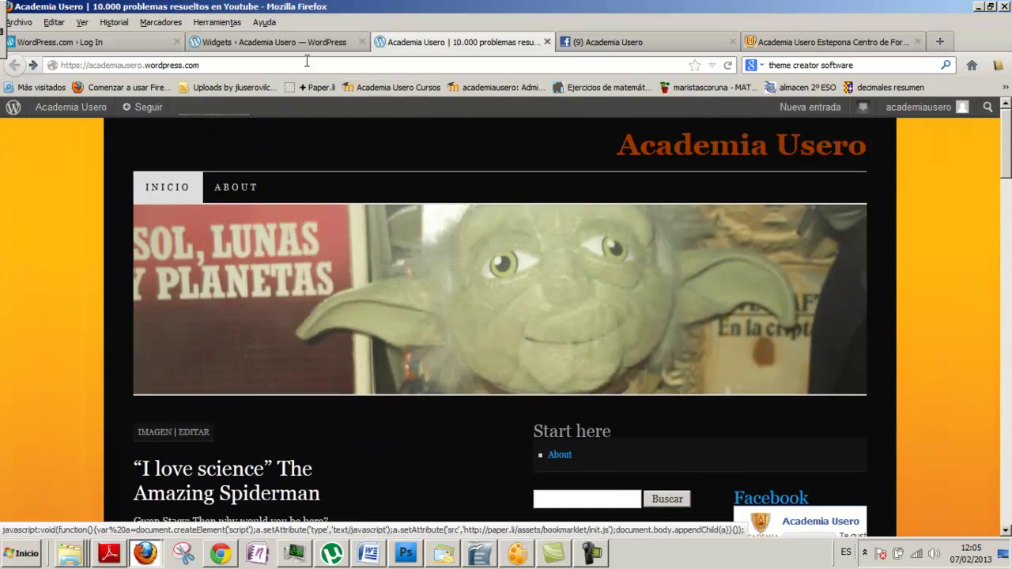
Return to the Widgets page and examine the saved image widget's settings and the list of available widgets.
key(ctrl+Page_Up)
scroll(402, 219, down, 3)
scroll(435, 242, up, 3)
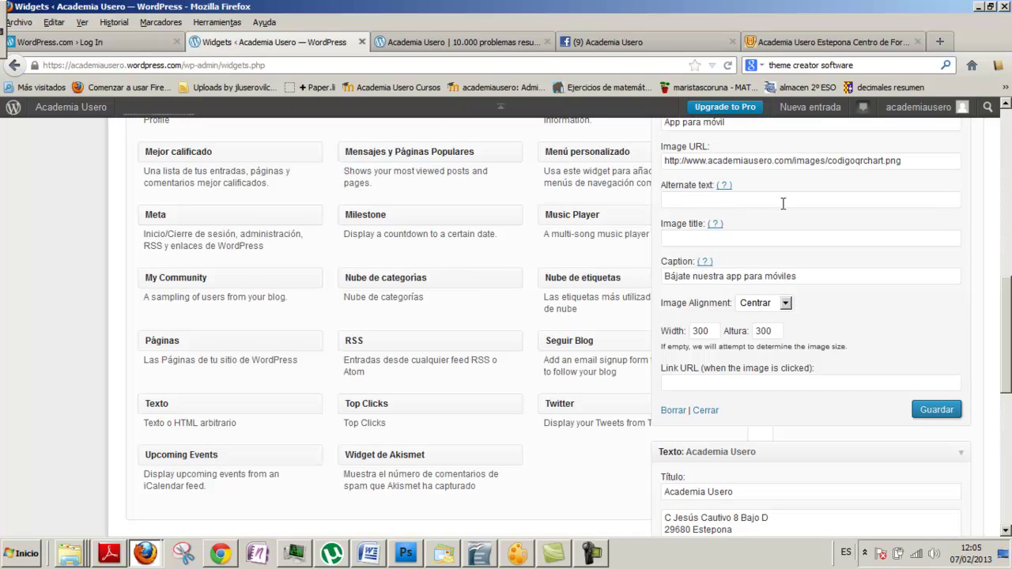
scroll(441, 277, down, 1)
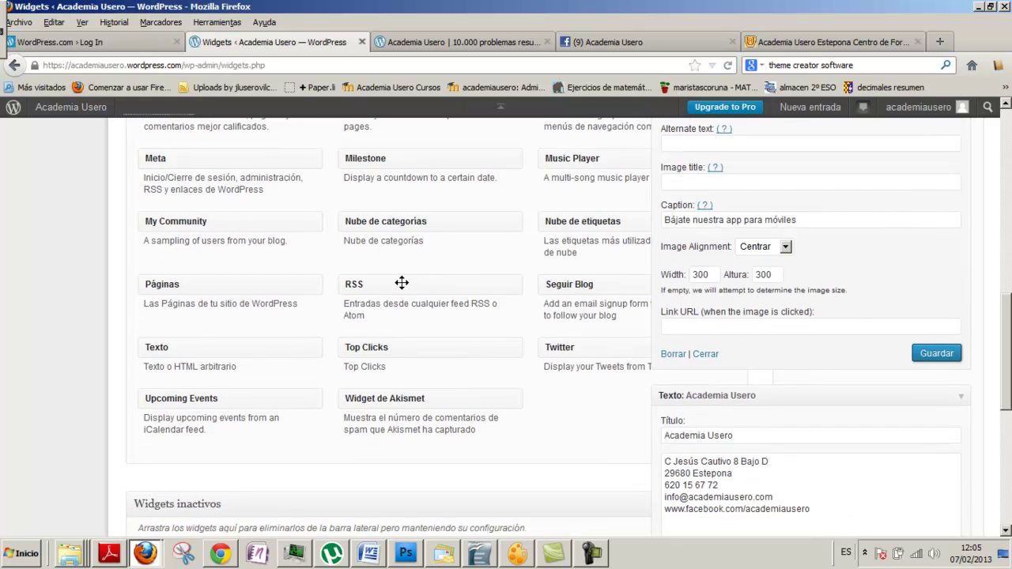
scroll(402, 282, down, 1)
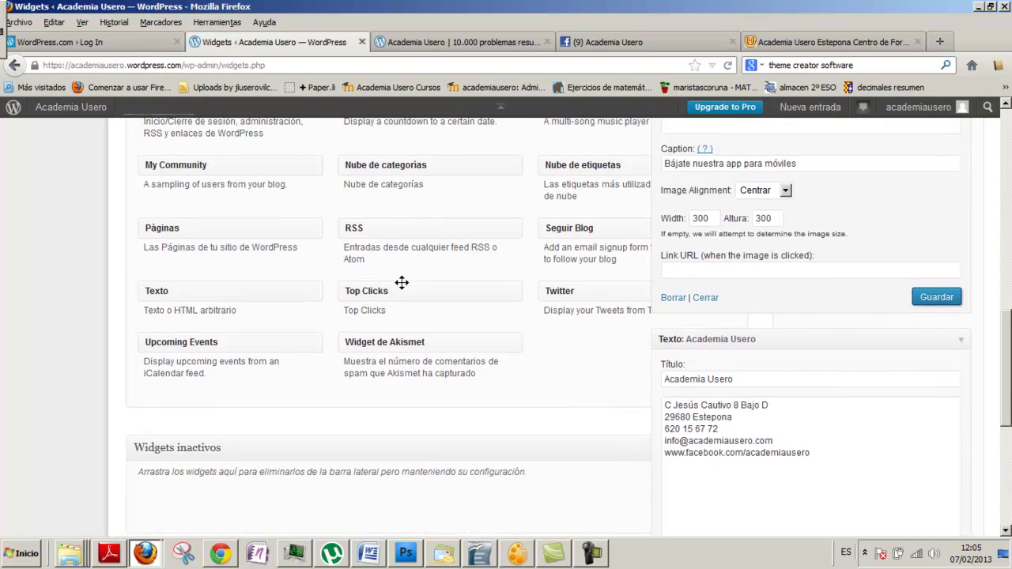
scroll(401, 283, up, 5)
scroll(401, 290, up, 1)
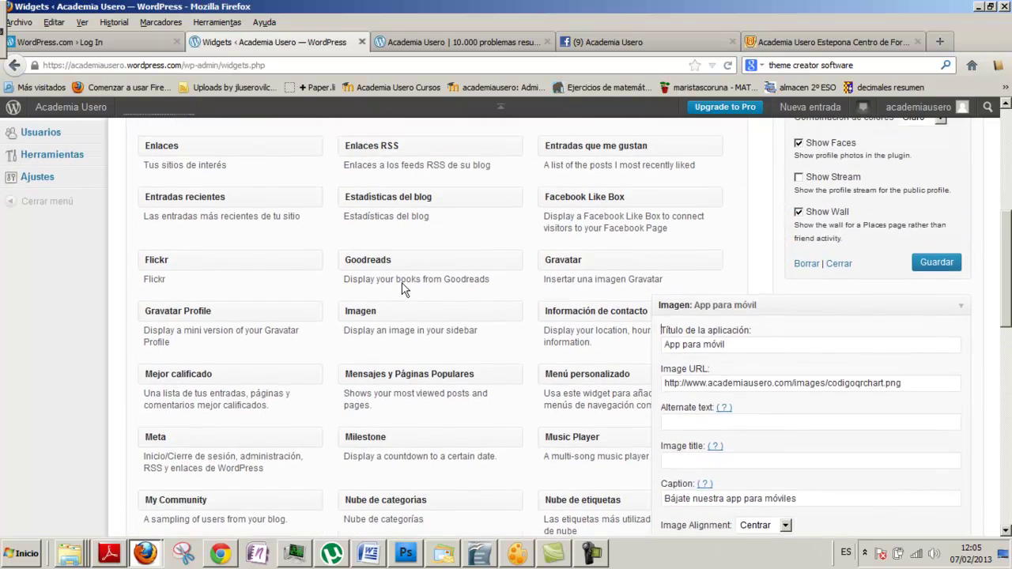
scroll(402, 289, up, 1)
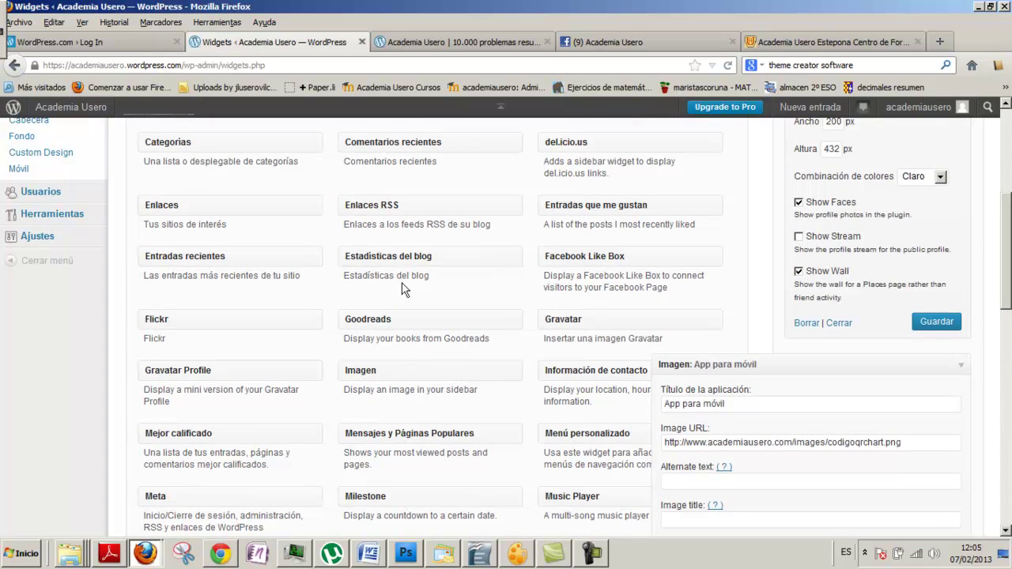
Look through the list of available widgets and the settings of the widgets placed in the secondary sidebar.
scroll(402, 289, down, 1)
scroll(404, 285, up, 2)
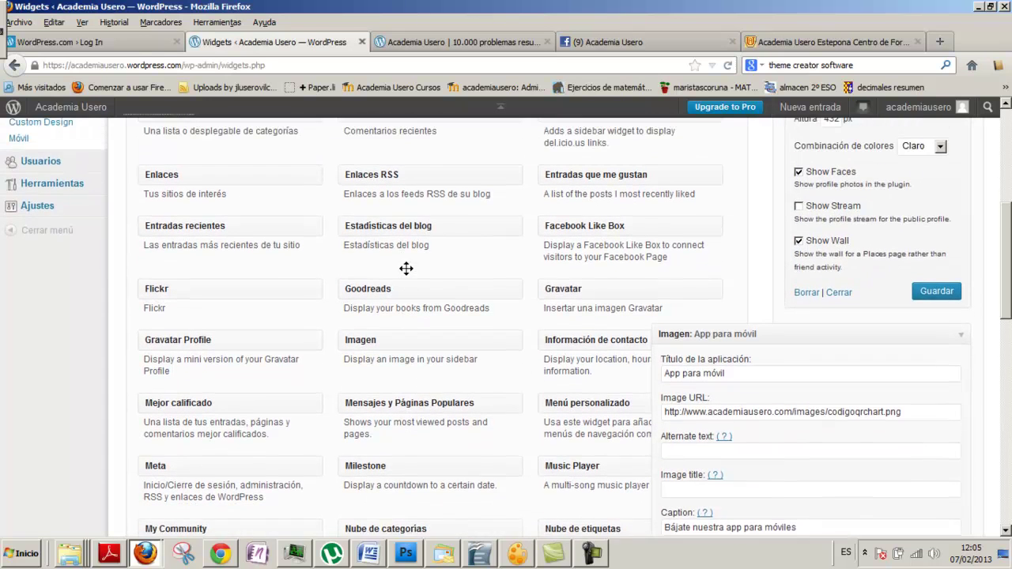
scroll(407, 273, up, 2)
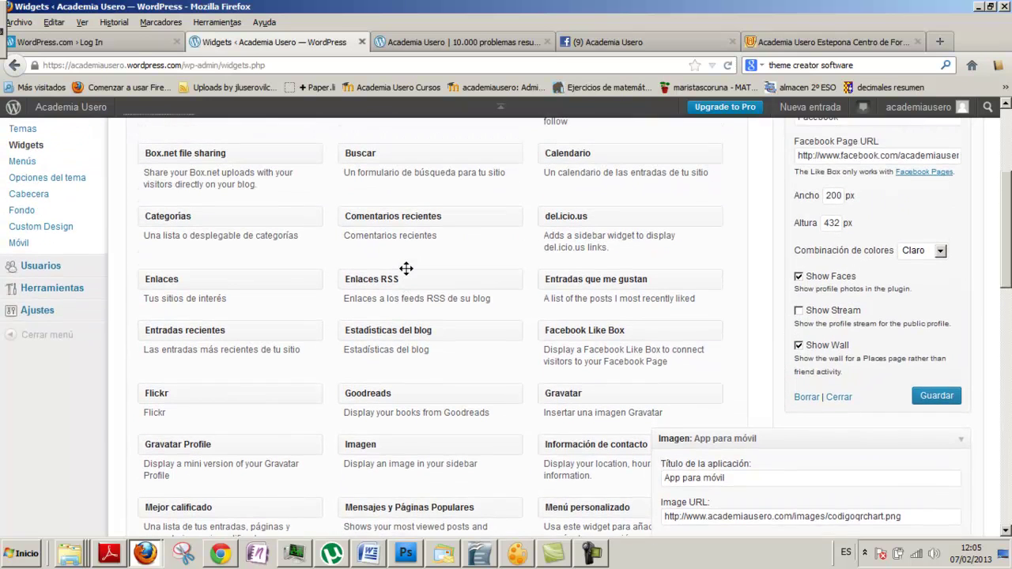
scroll(409, 273, up, 4)
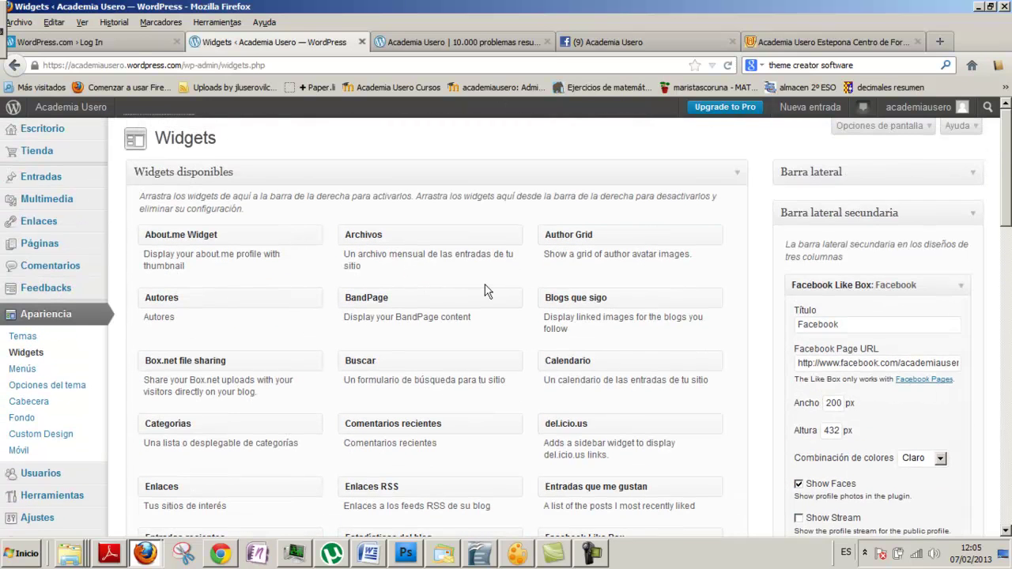
scroll(531, 271, down, 10)
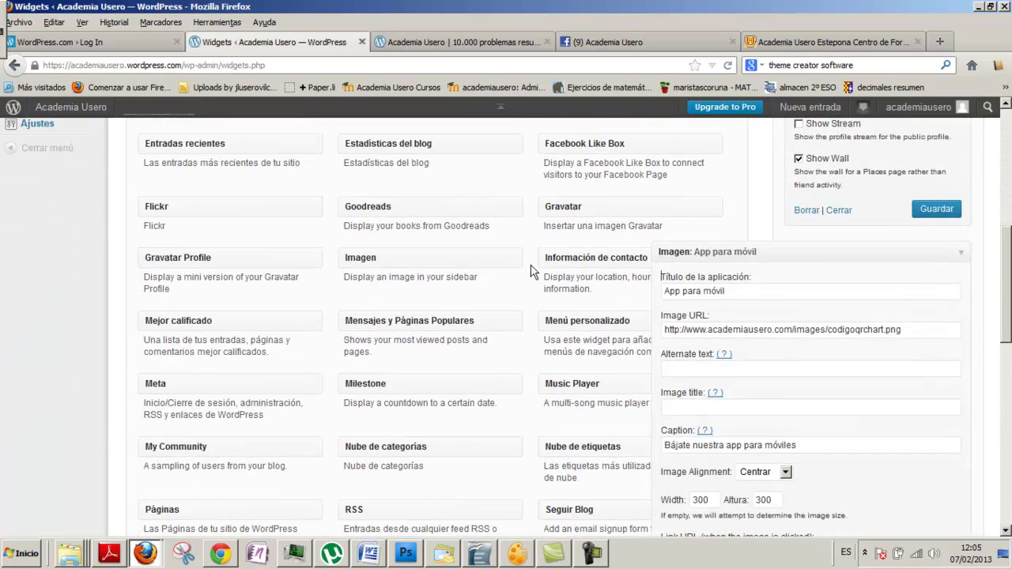
scroll(532, 271, down, 7)
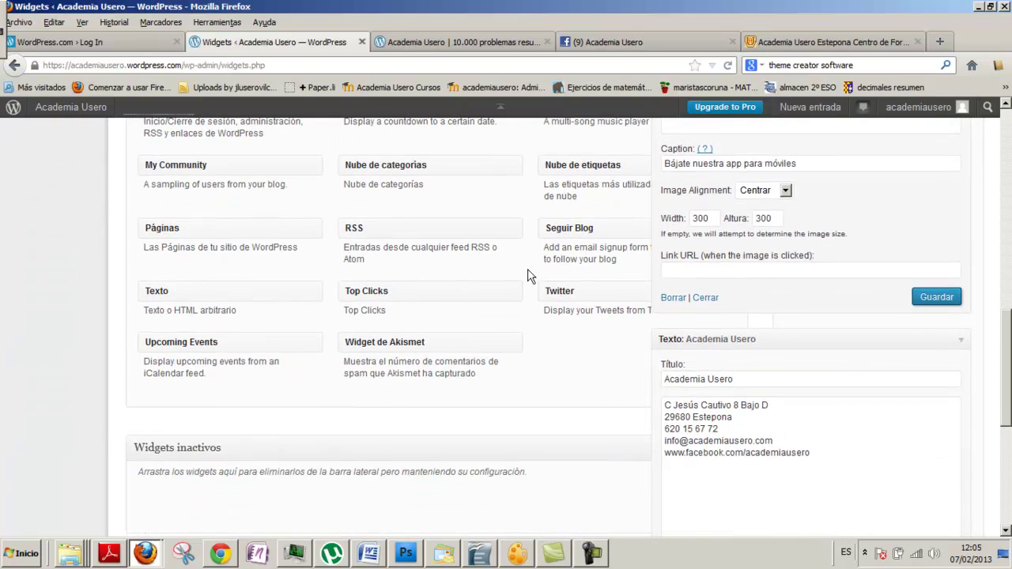
scroll(534, 277, down, 3)
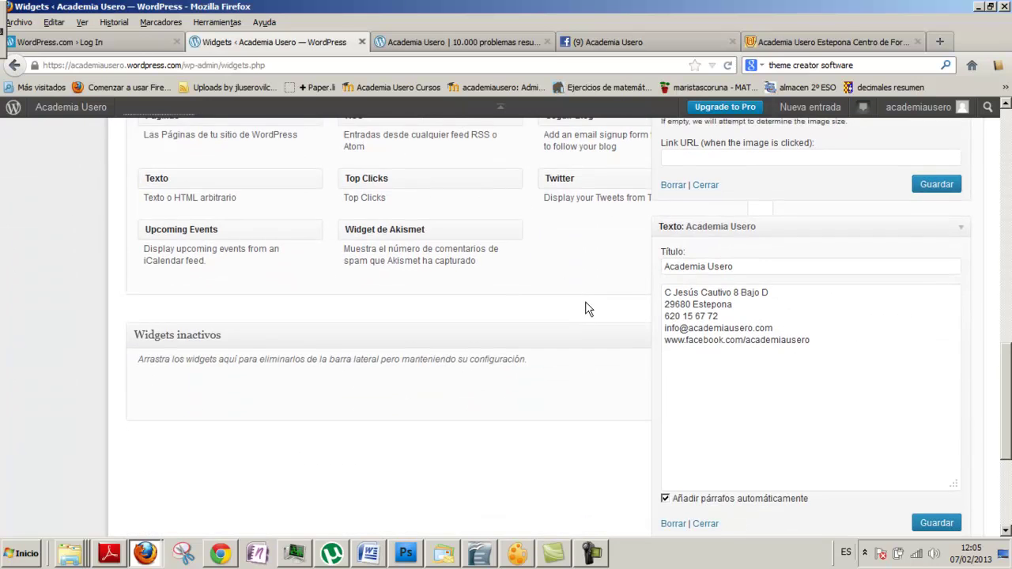
scroll(586, 302, up, 10)
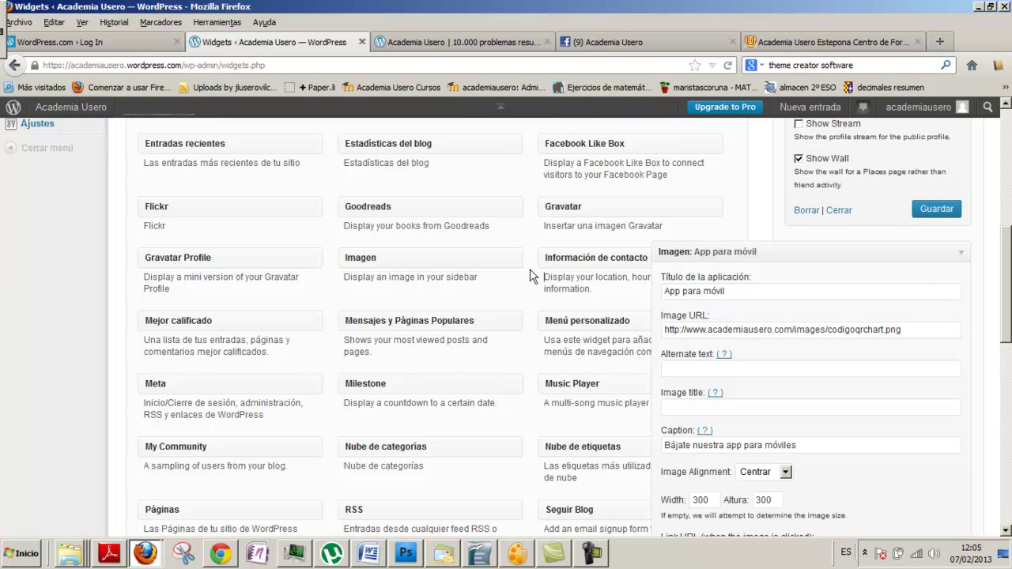
Save the Facebook Like Box, the Academia Usero text widget and the App para móvil image widget in the secondary sidebar.
scroll(532, 276, up, 5)
click(924, 433)
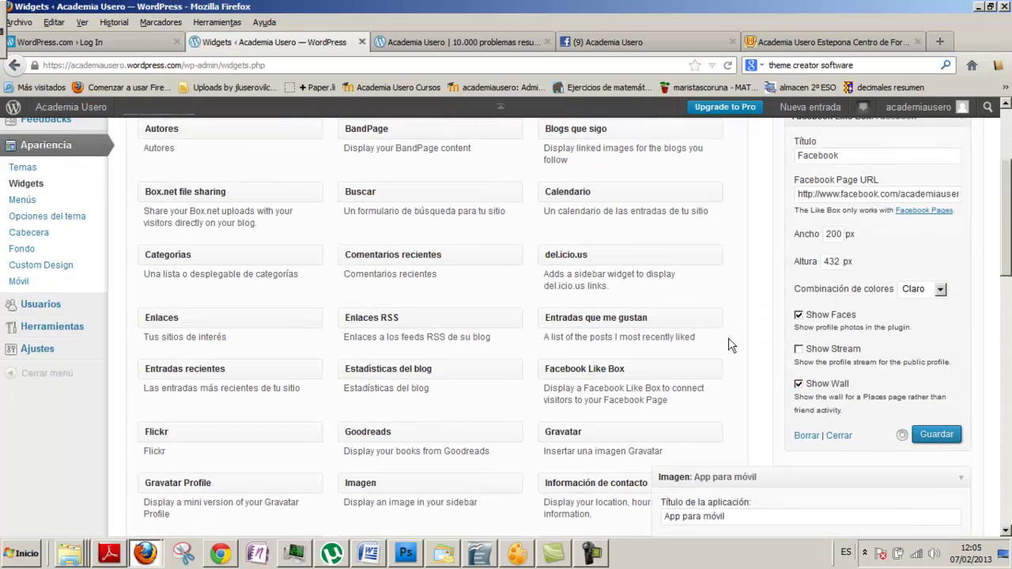
scroll(758, 320, up, 2)
scroll(758, 320, up, 2)
scroll(759, 324, down, 12)
scroll(756, 325, down, 8)
click(937, 412)
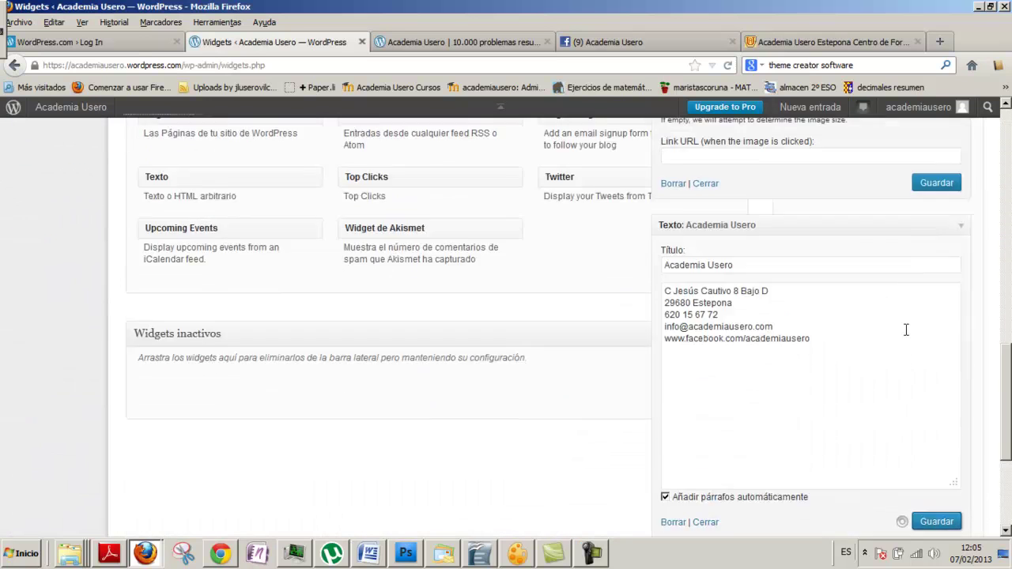
scroll(918, 341, up, 6)
click(934, 348)
Add the Nube de etiquetas widget between the Facebook Like Box and the image widget, titled "Nube de etiquetas", and save it.
scroll(931, 344, up, 8)
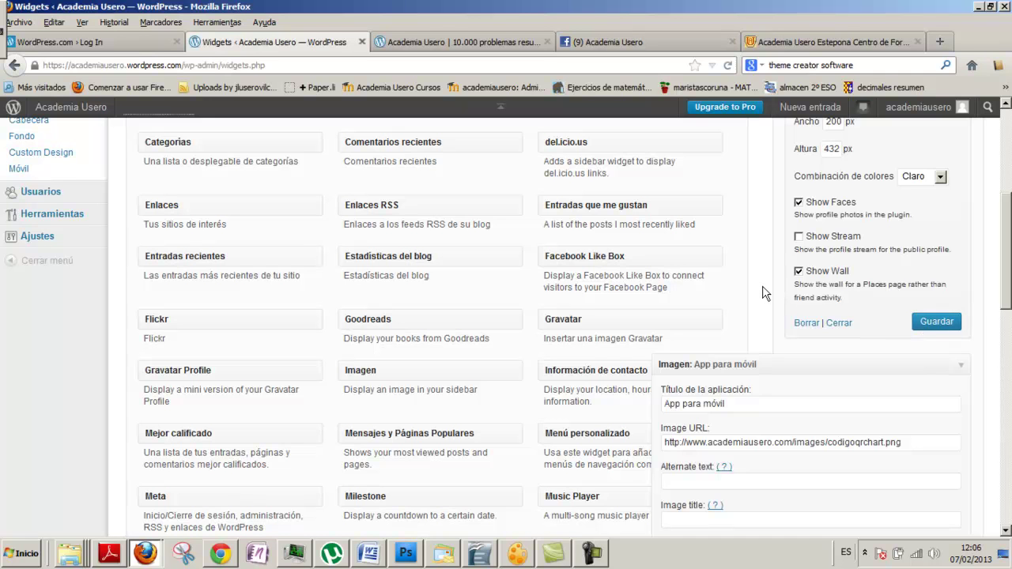
scroll(766, 293, down, 4)
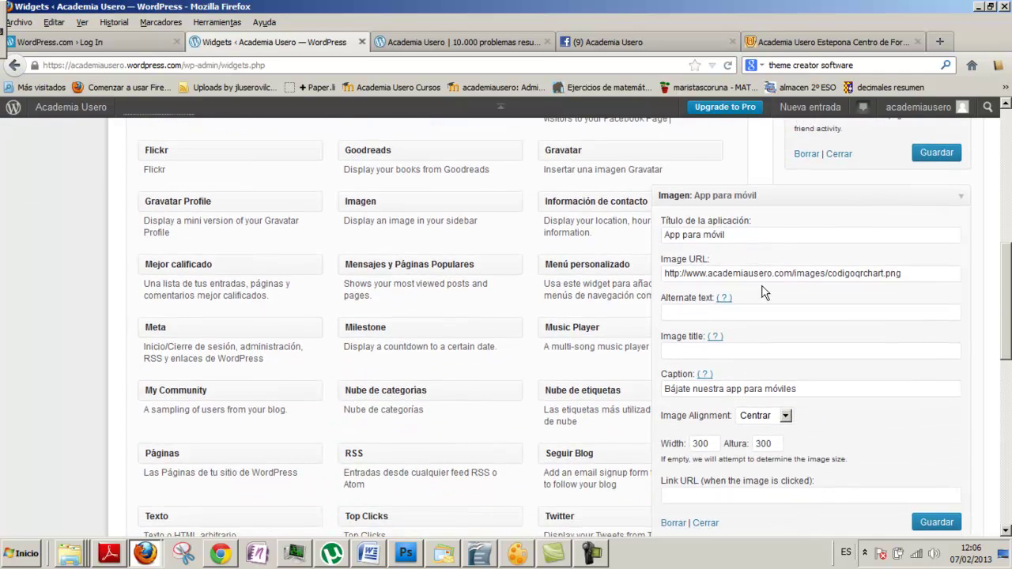
scroll(764, 293, down, 4)
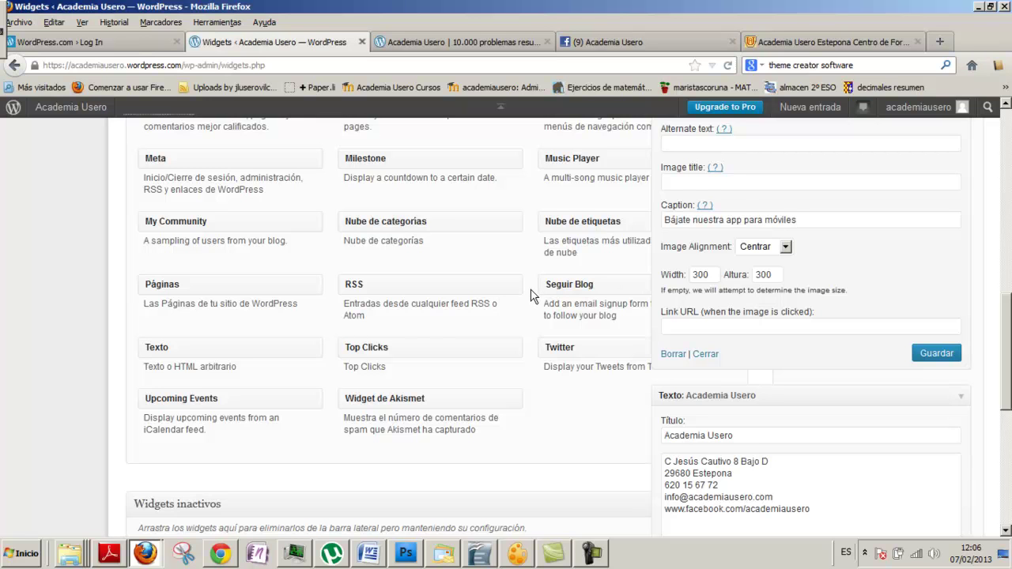
scroll(532, 295, up, 1)
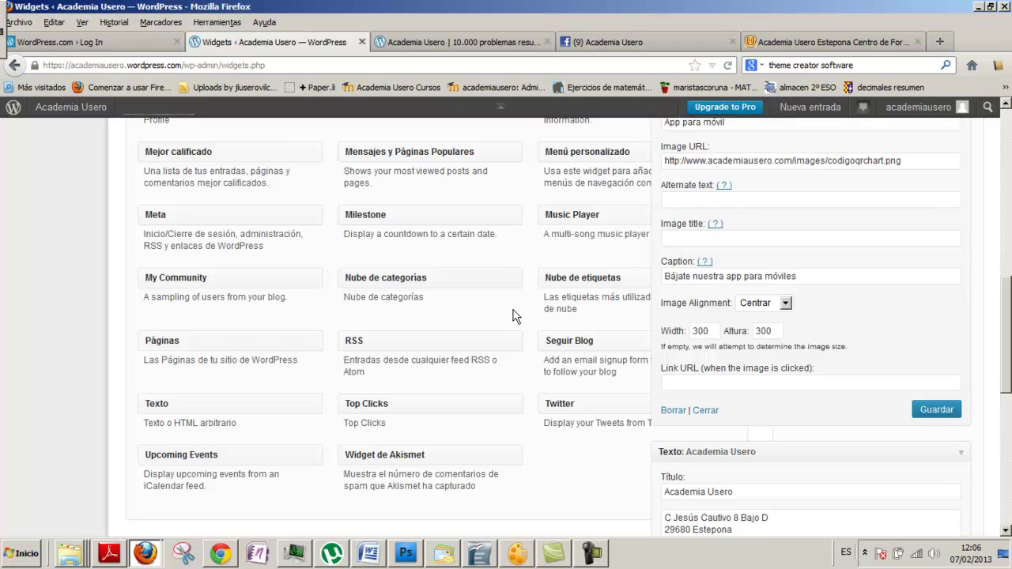
scroll(521, 318, up, 9)
scroll(521, 318, down, 4)
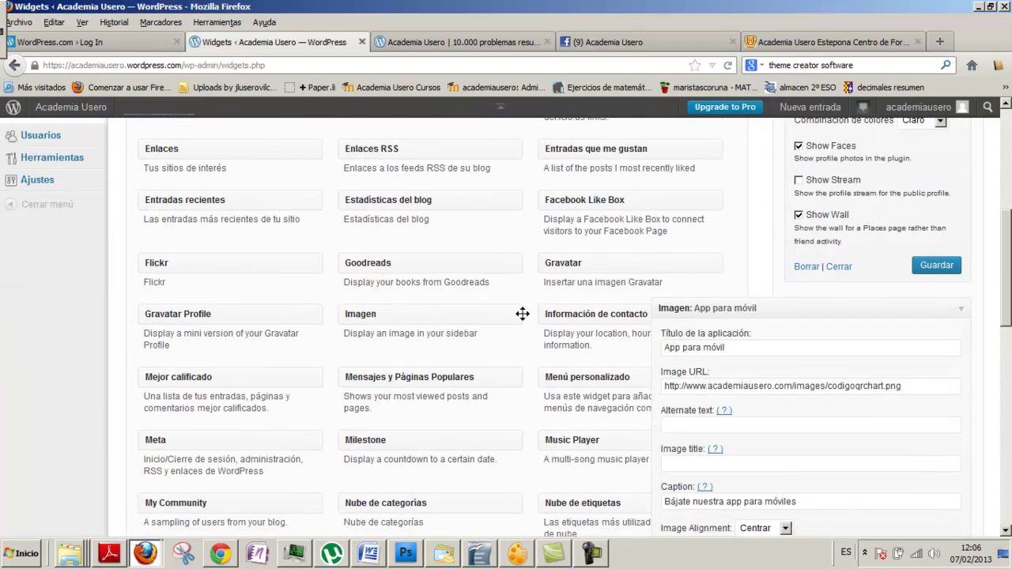
scroll(588, 399, down, 1)
drag(592, 450, 836, 254)
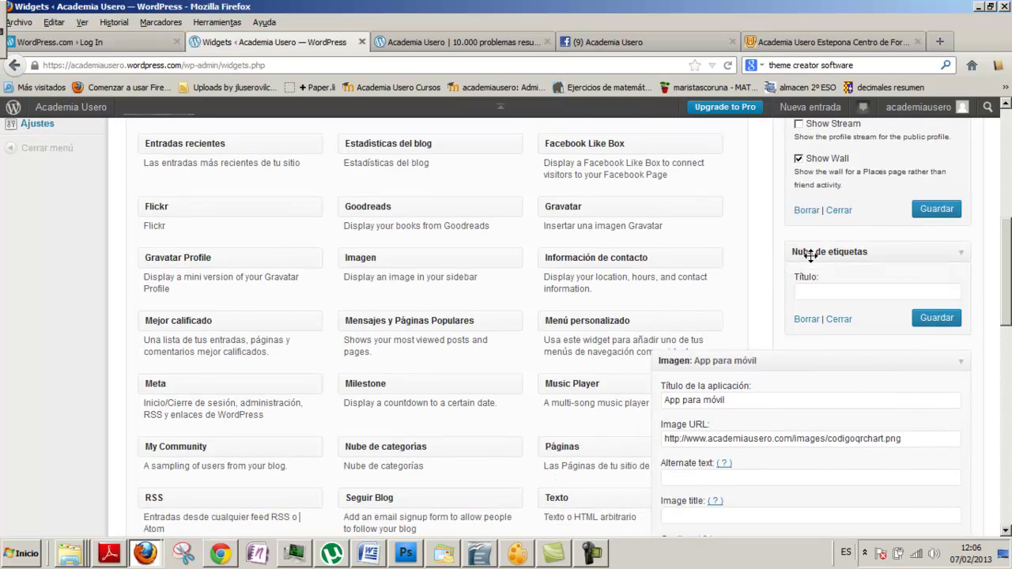
click(816, 289)
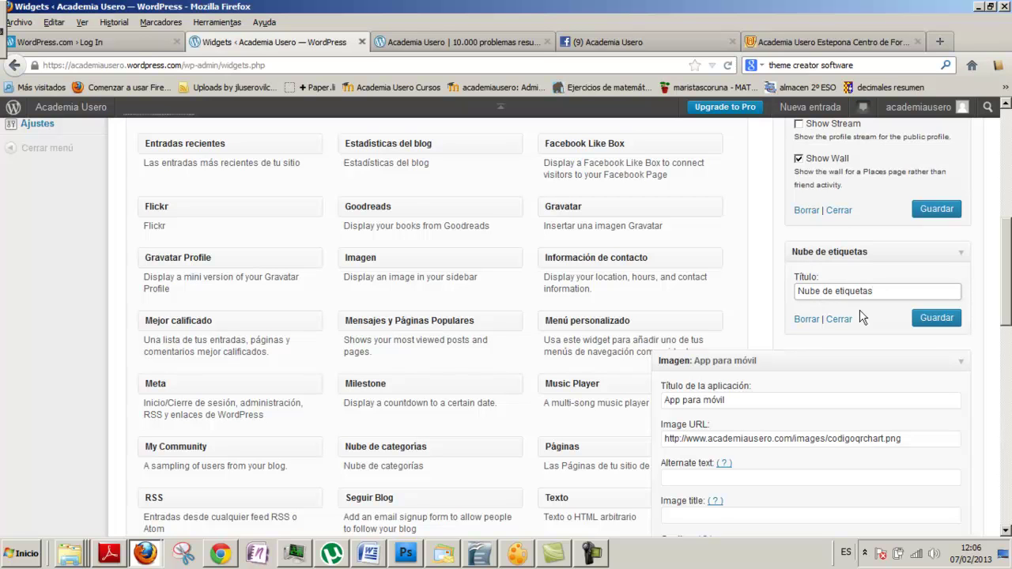
click(927, 325)
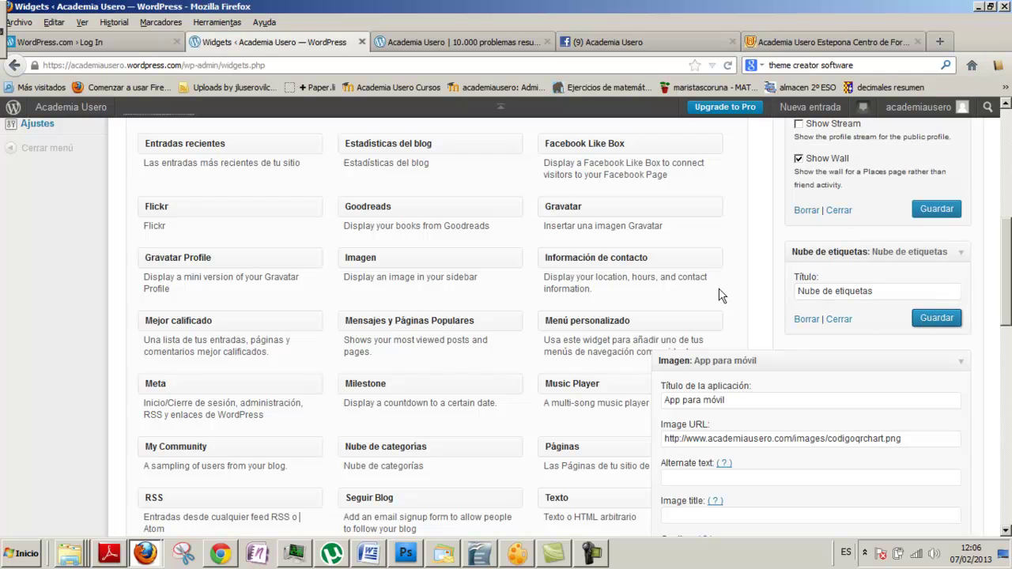
Reload the published blog and check the tag cloud's placement among the other secondary sidebar widgets.
scroll(732, 298, down, 8)
scroll(733, 302, down, 4)
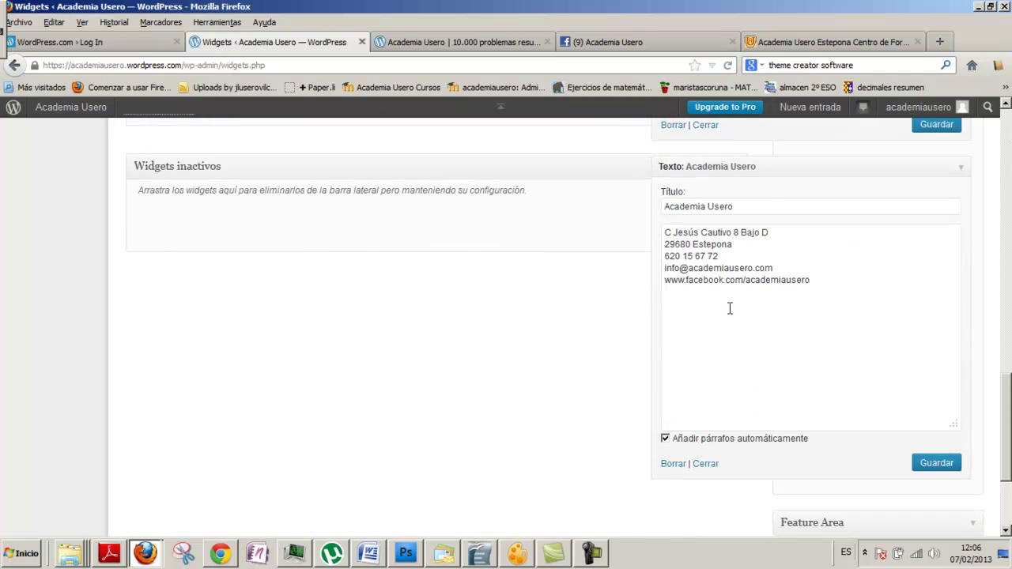
scroll(731, 307, down, 3)
scroll(732, 313, up, 12)
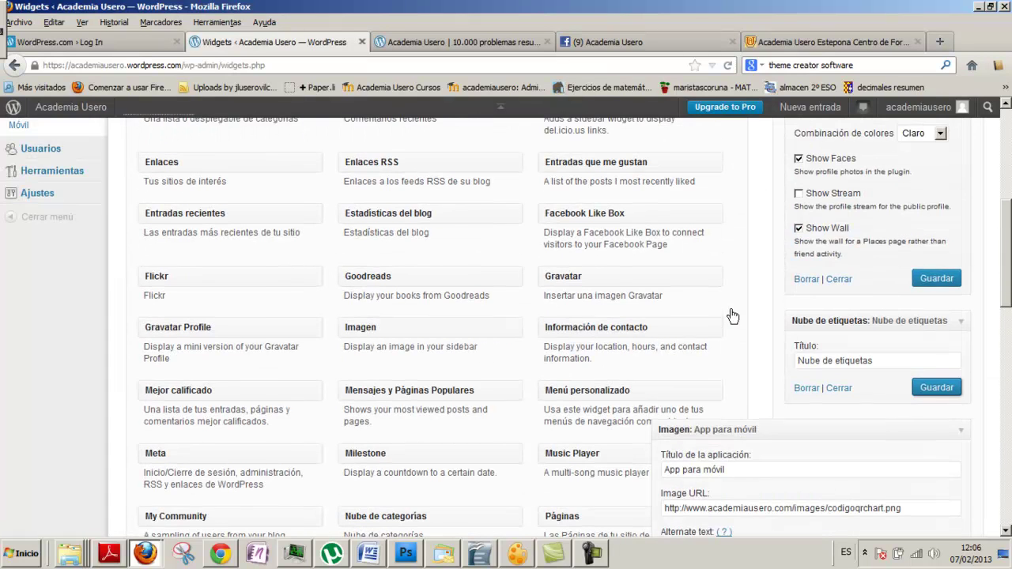
scroll(726, 286, up, 3)
scroll(723, 283, up, 3)
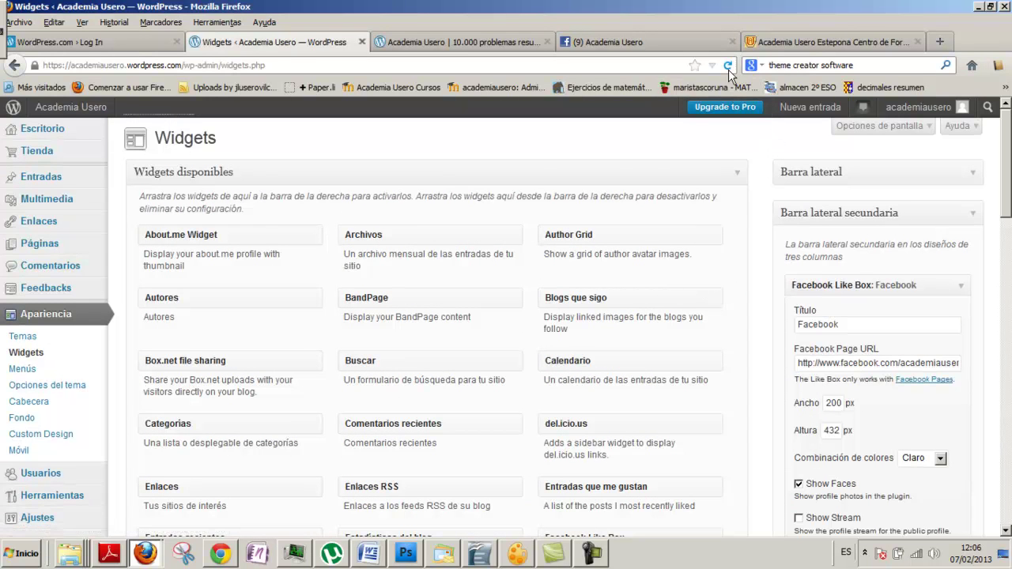
click(410, 43)
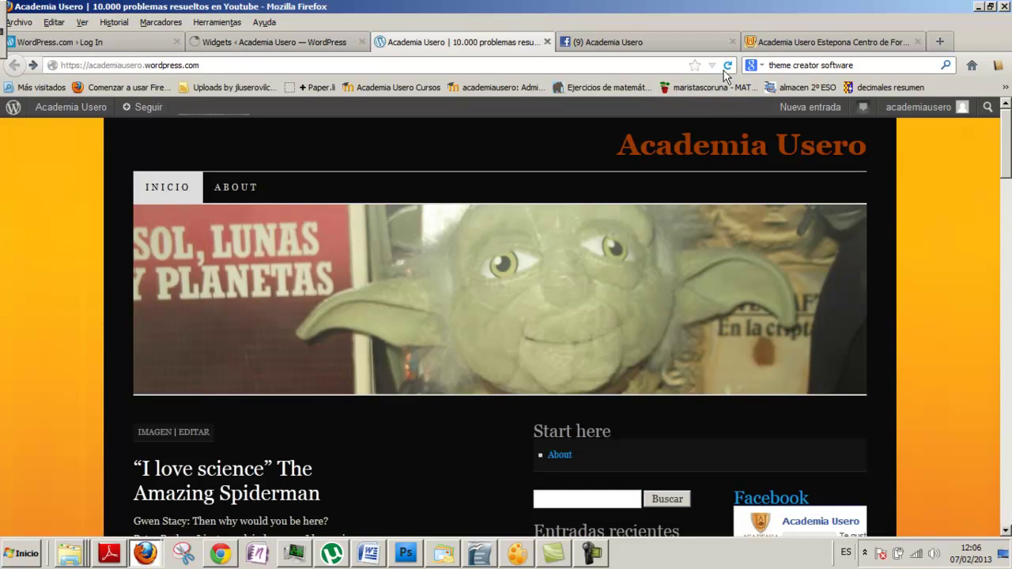
scroll(685, 237, down, 3)
scroll(685, 237, down, 10)
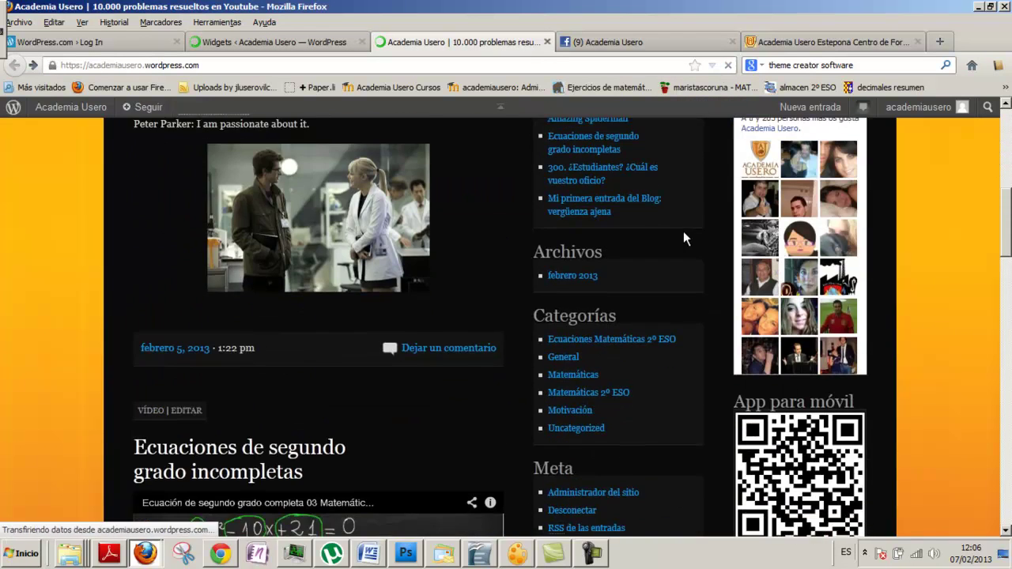
scroll(685, 239, up, 14)
scroll(686, 240, down, 15)
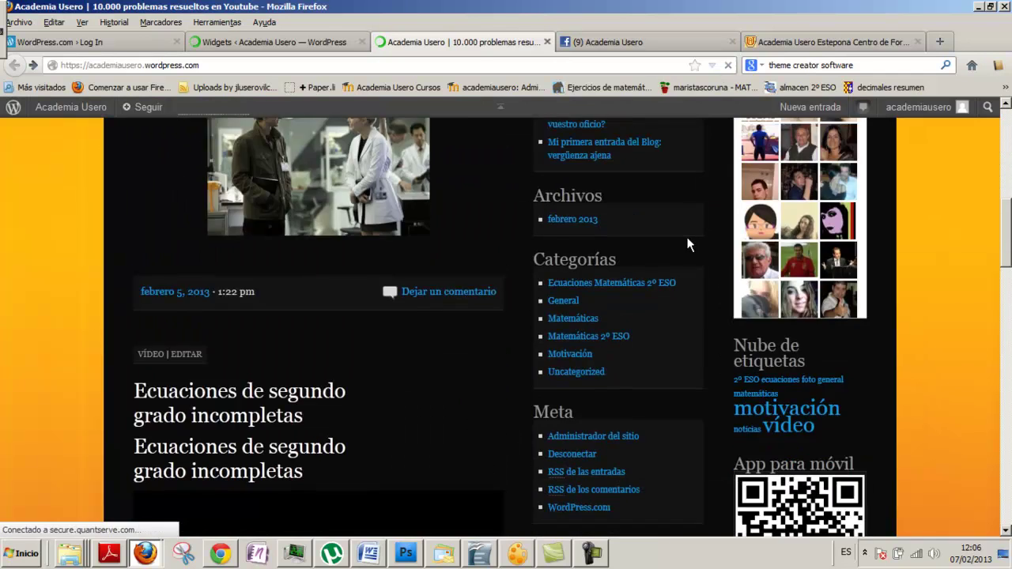
scroll(687, 237, up, 7)
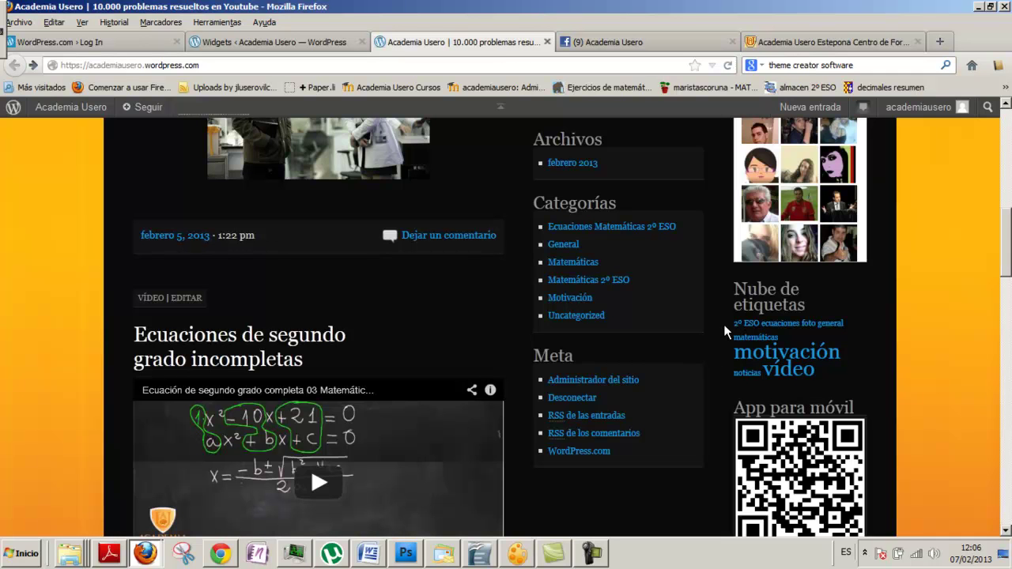
scroll(725, 325, down, 6)
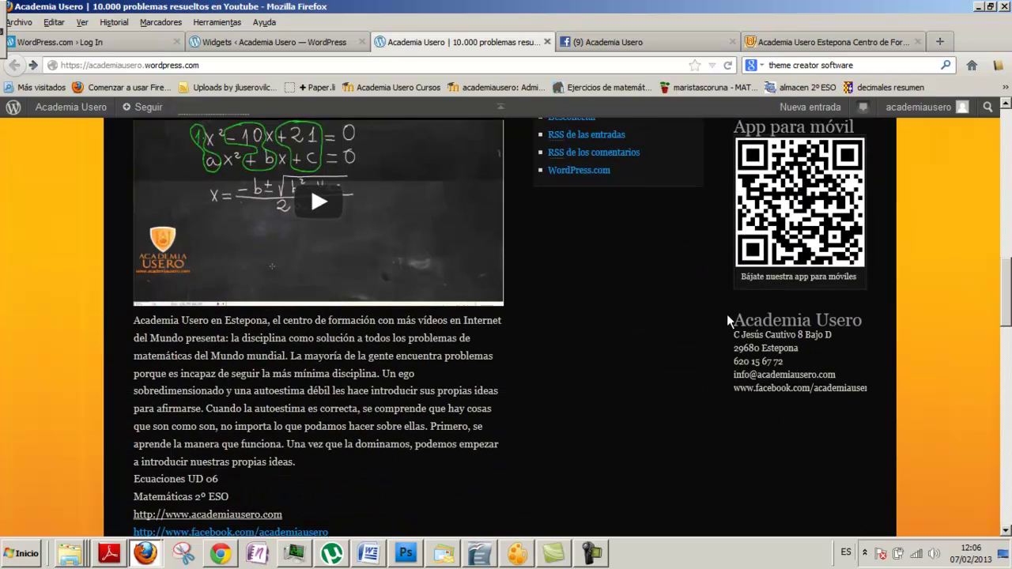
Review the whole published blog page from the header through the sidebars and posts to the footer.
scroll(727, 315, up, 7)
scroll(706, 254, up, 6)
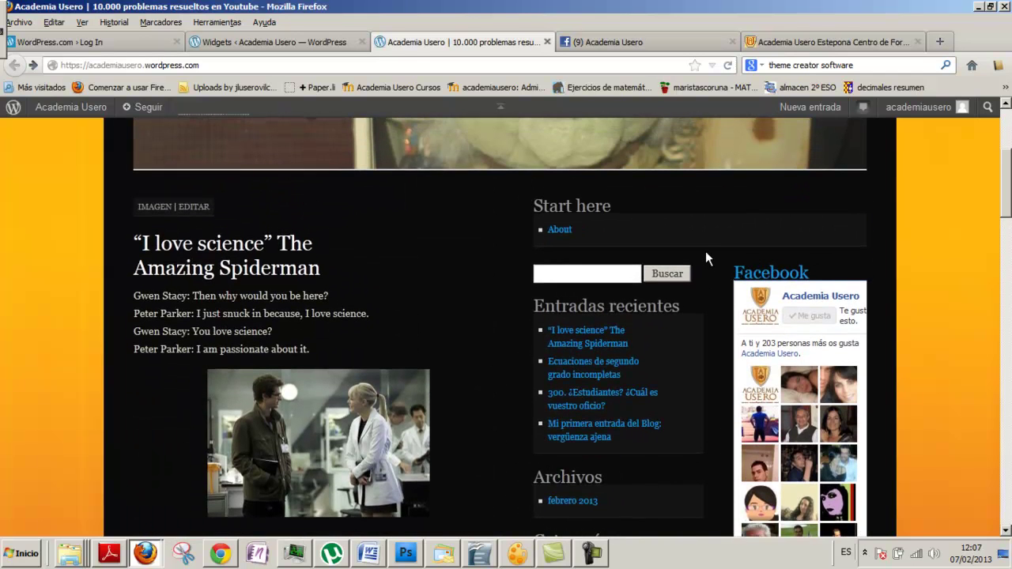
scroll(705, 251, down, 10)
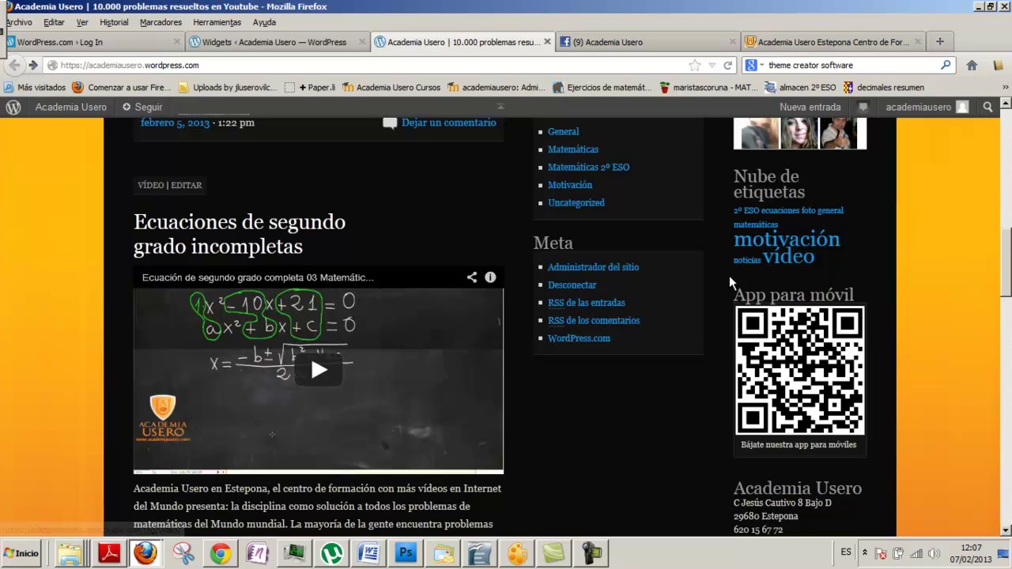
scroll(730, 278, down, 5)
scroll(730, 279, up, 3)
scroll(729, 275, down, 15)
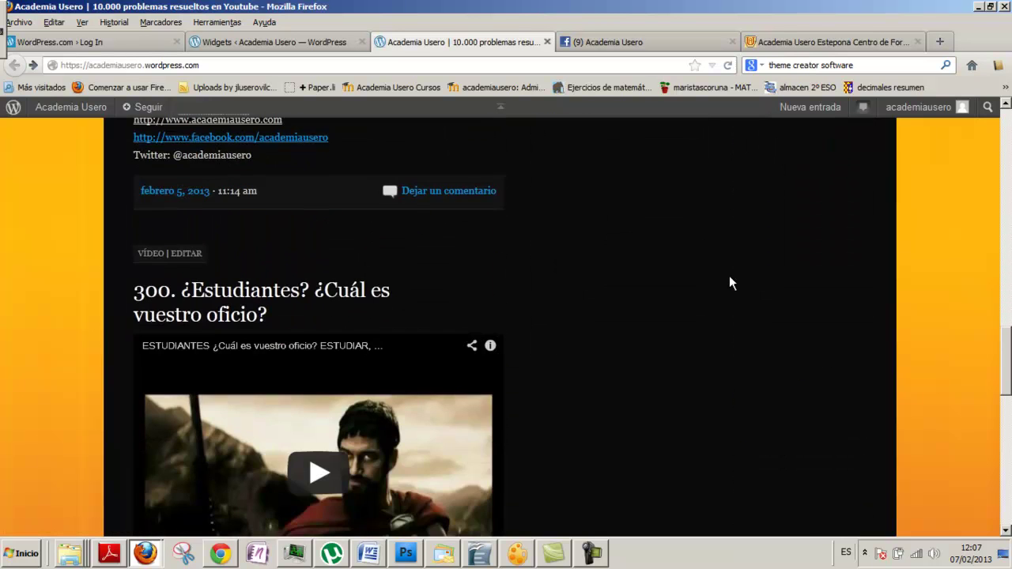
scroll(730, 275, down, 5)
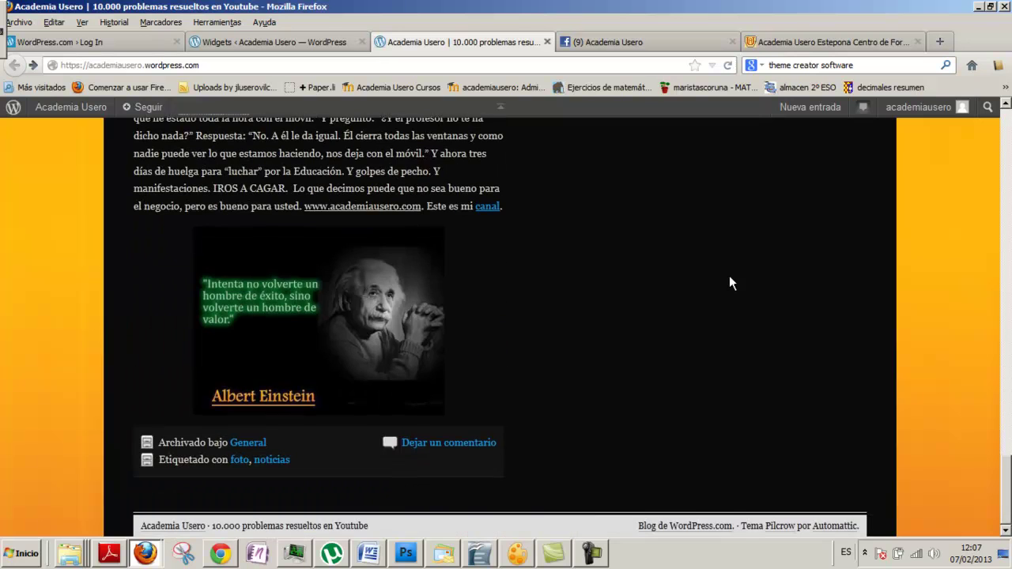
scroll(729, 275, up, 20)
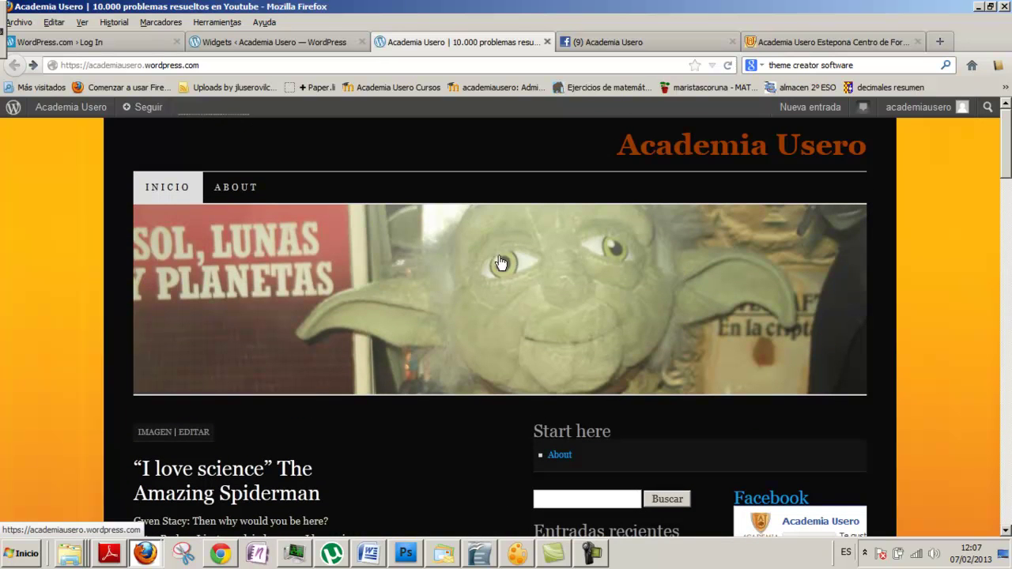
click(592, 553)
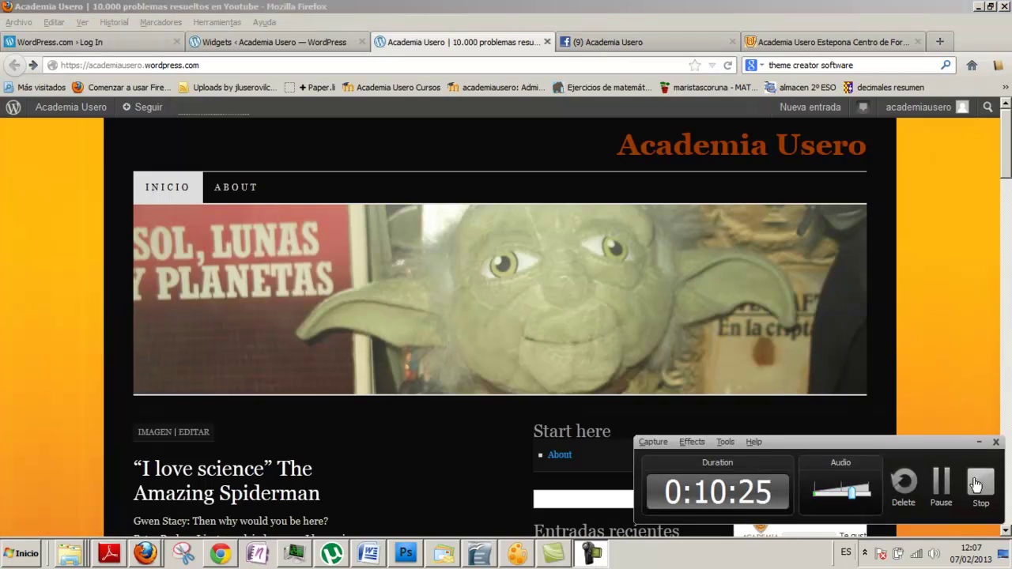